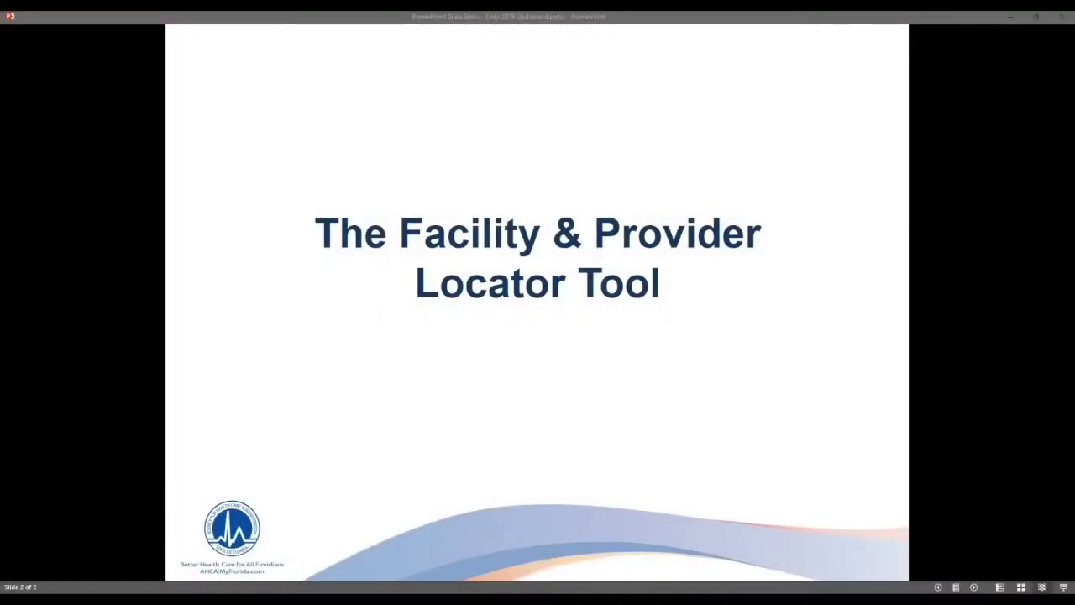
Step: Leave the PowerPoint slideshow for the FloridaHealthFinder.gov home page in the browser
key("alt+Tab")
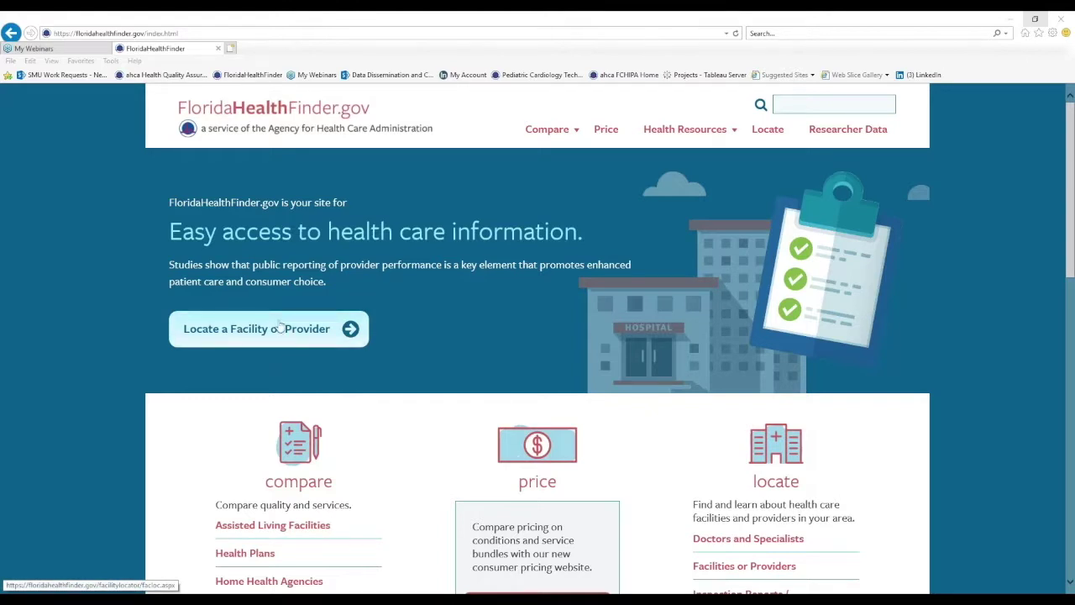
Step: Open the Locator's Search by Facility Type/Location form and browse the facility type list without choosing
left_click(250, 331)
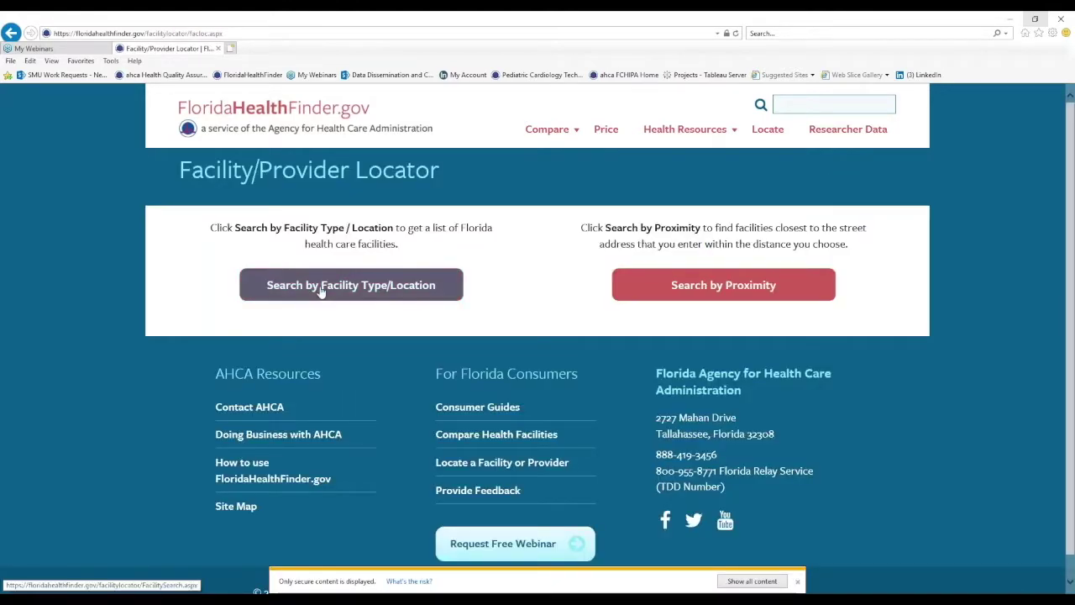
left_click(370, 290)
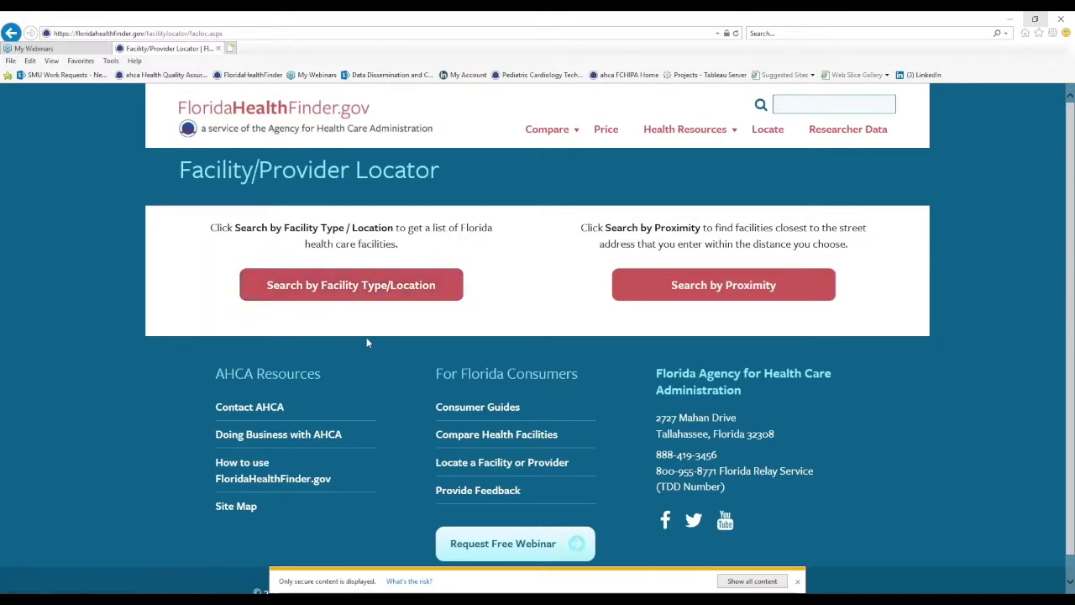
left_click(482, 272)
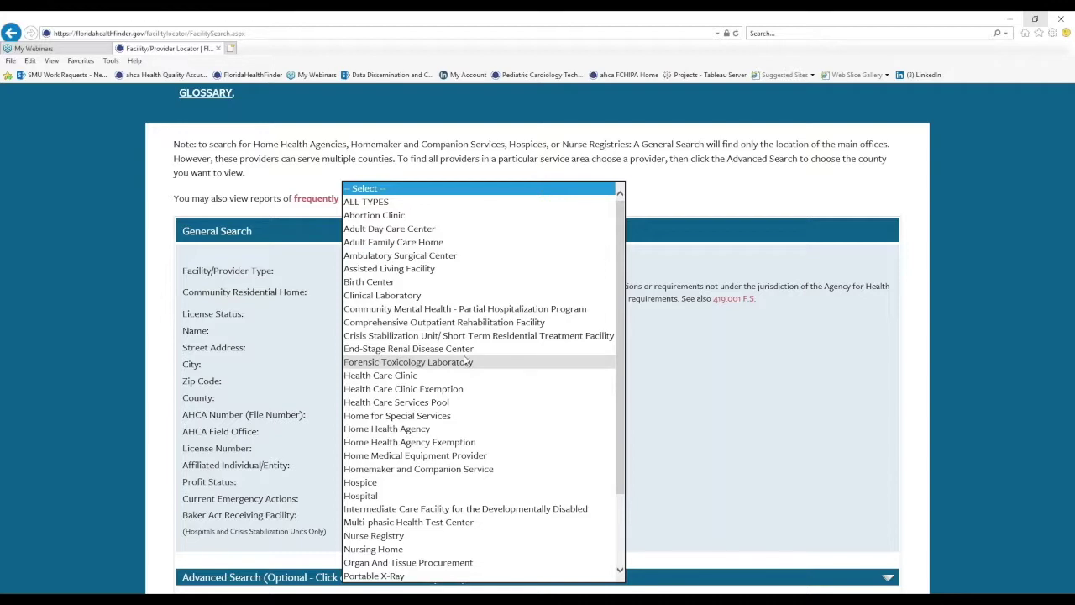
left_click(233, 286)
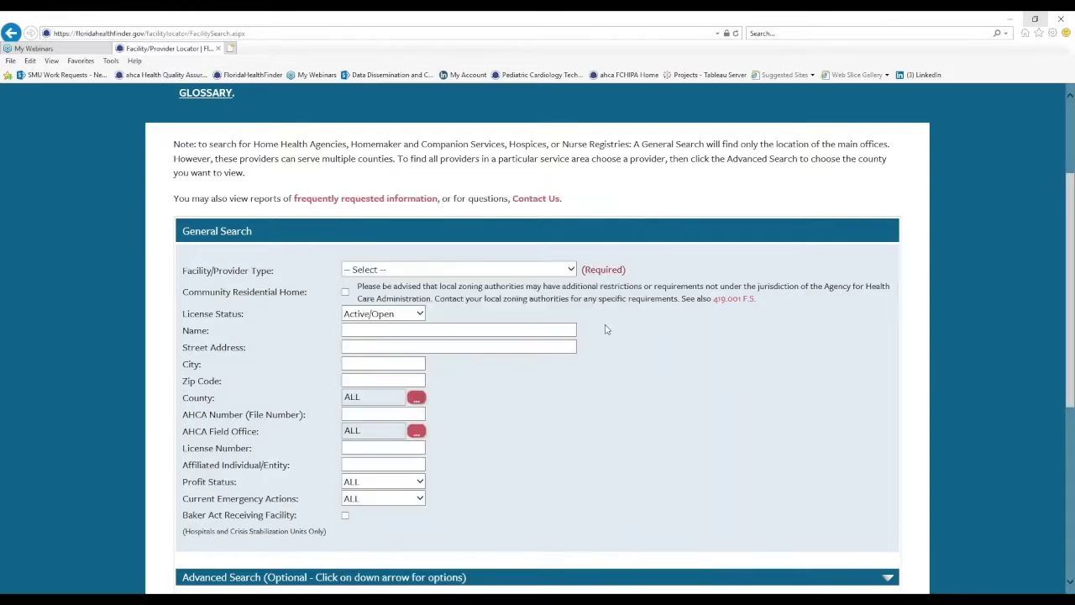
scroll(233, 285, "down", 1)
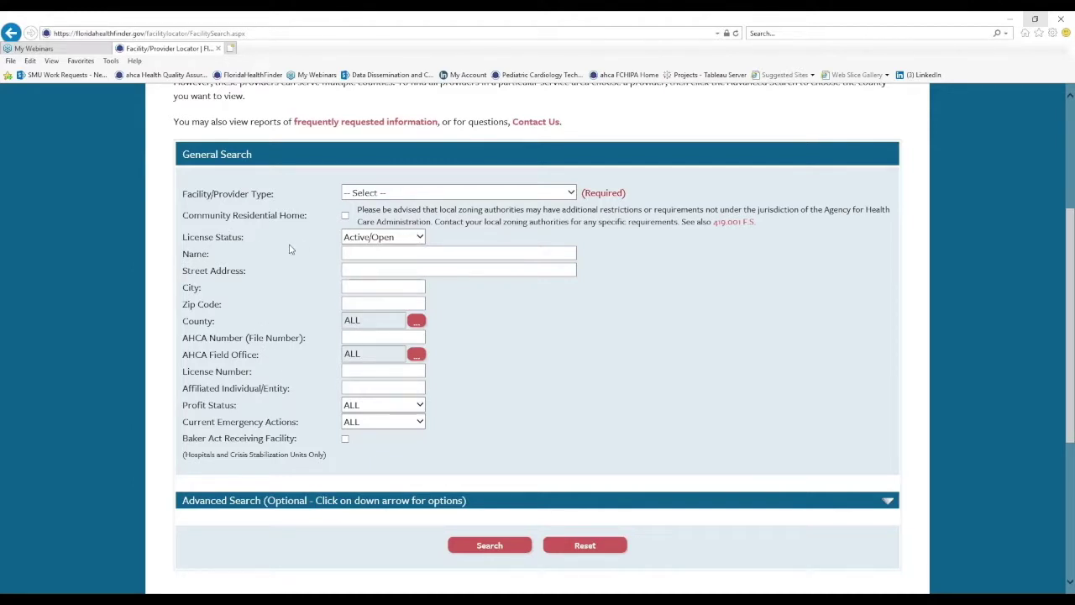
left_click(403, 241)
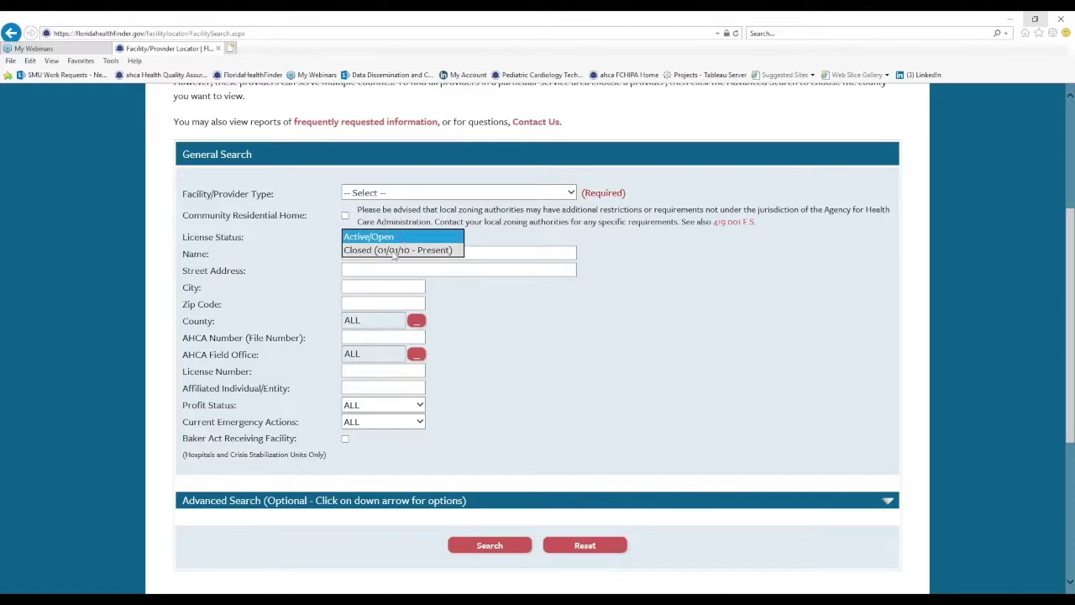
left_click(338, 257)
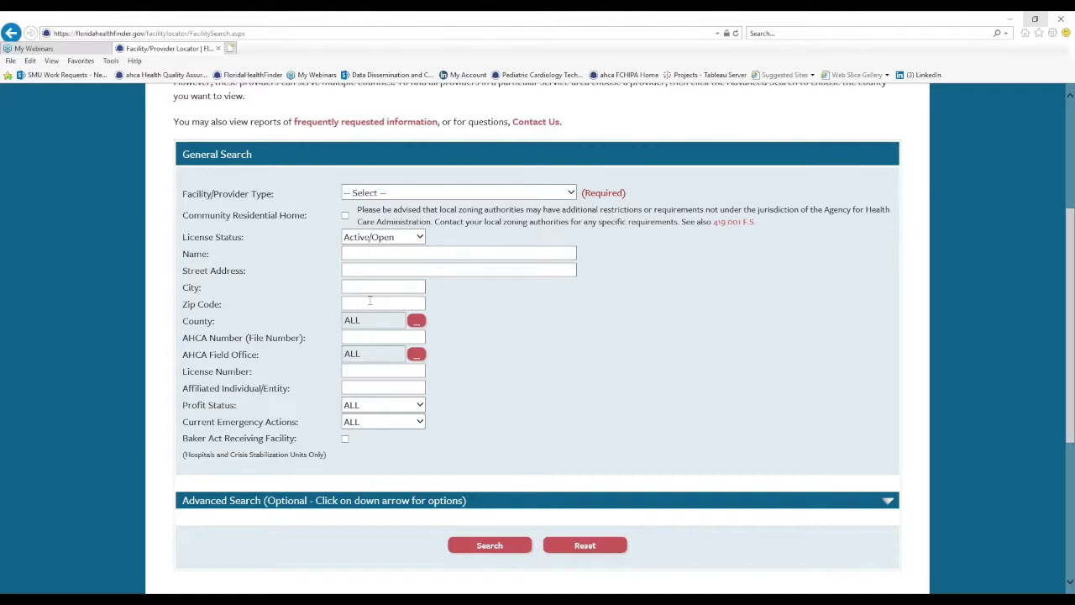
left_click(417, 322)
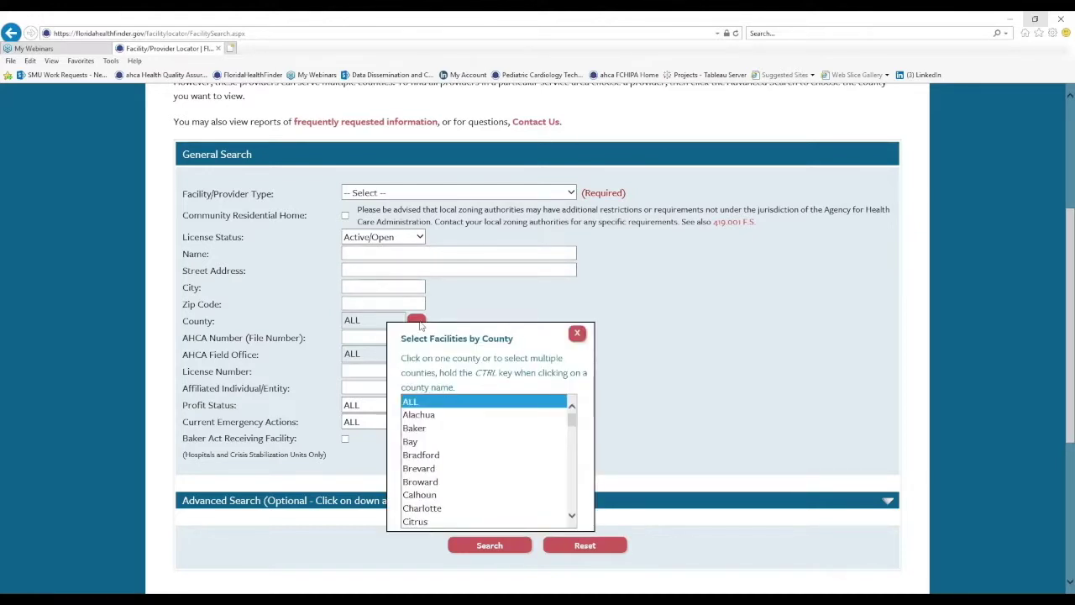
left_click(329, 333)
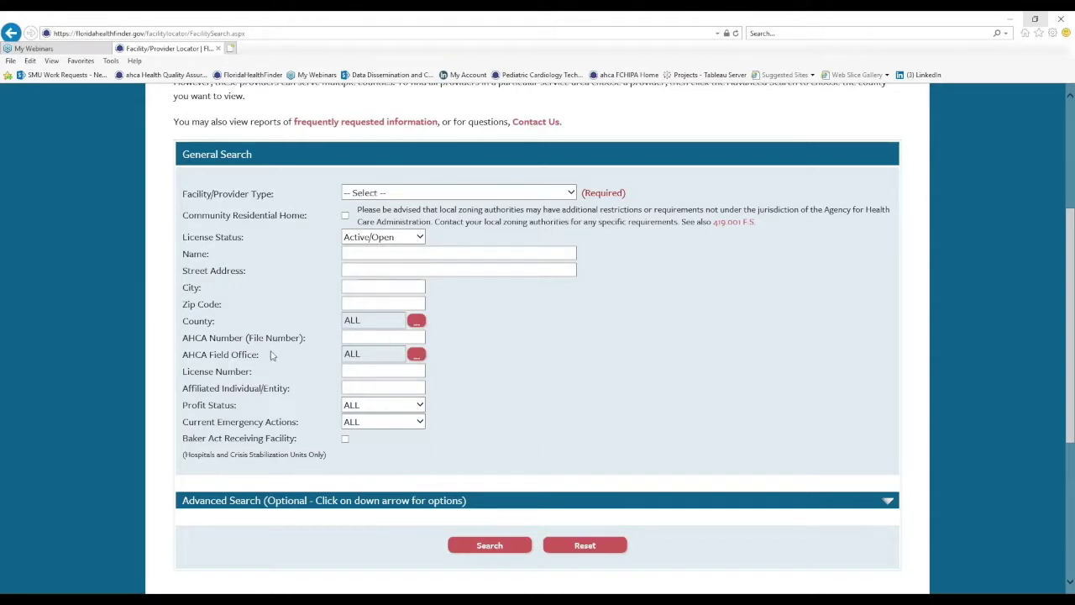
left_click(355, 375)
left_click(351, 384)
Step: Pick Hospital as the facility/provider type and expand the Advanced Search criteria
left_click(442, 193)
scroll(443, 221, "down", 2)
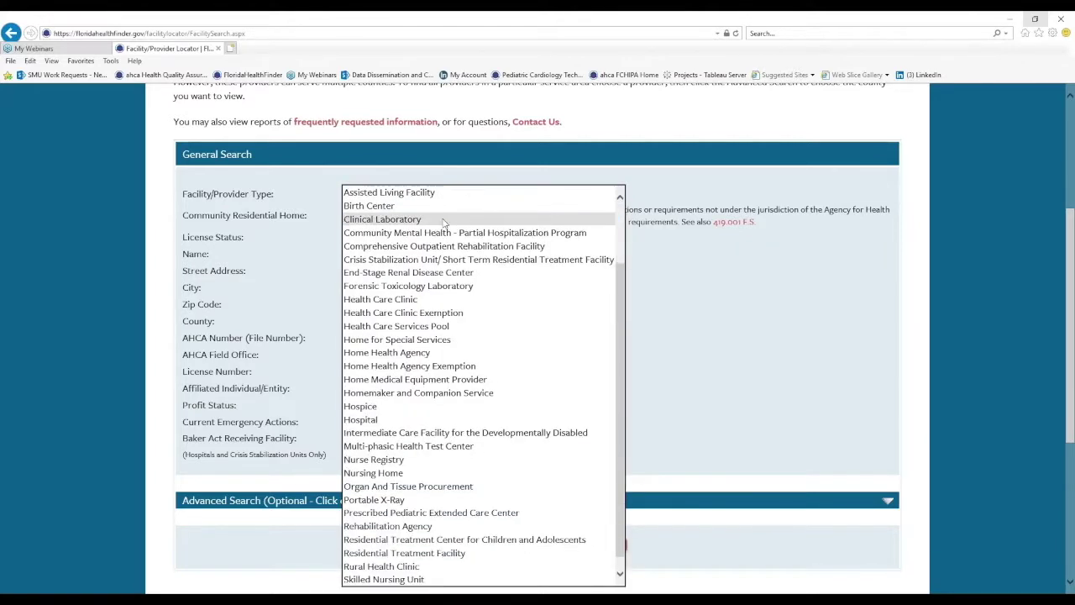
left_click(400, 420)
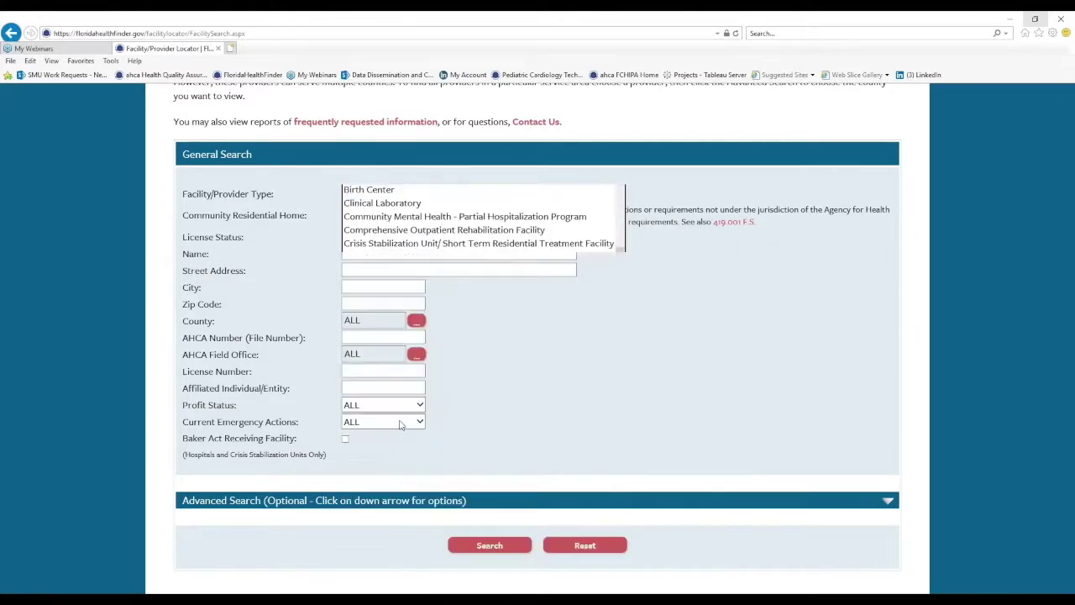
scroll(550, 361, "down", 1)
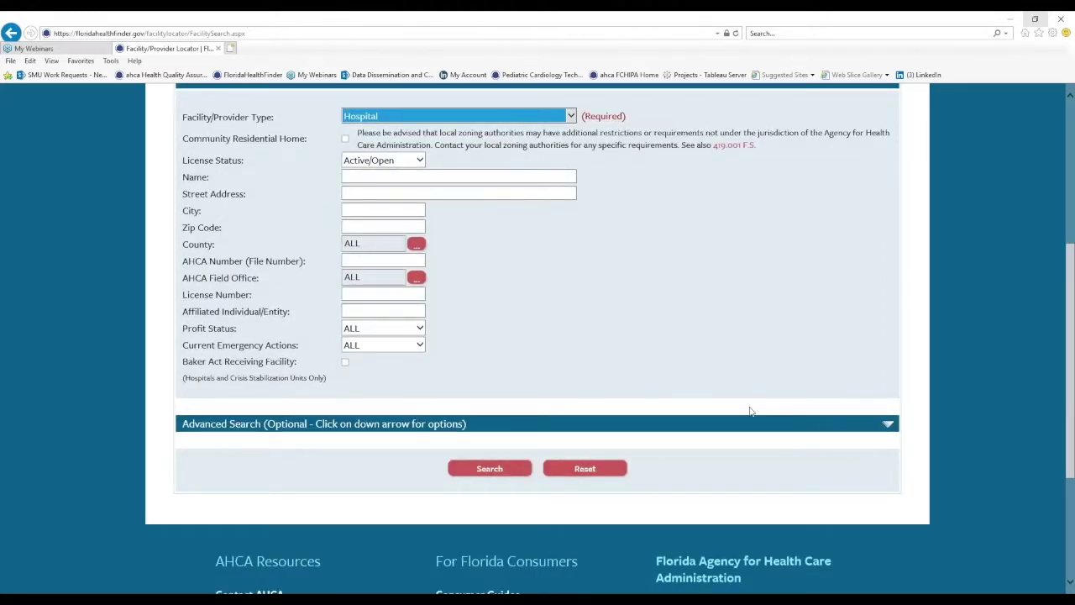
left_click(889, 427)
scroll(864, 444, "down", 2)
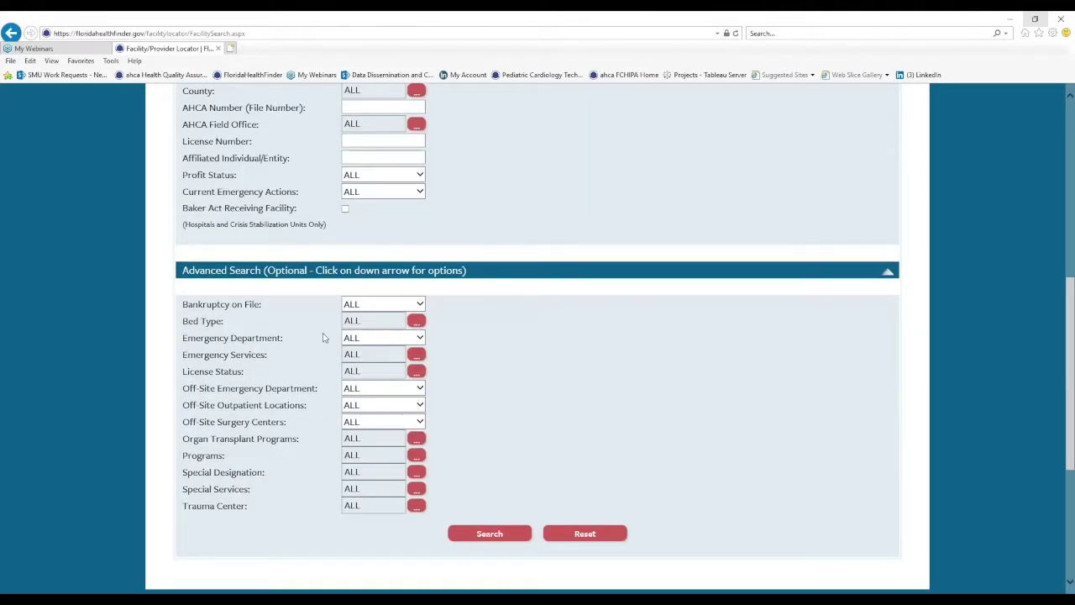
Step: Review the bed type, emergency department, emergency services and organ transplant lists, leaving each at ALL
left_click(416, 321)
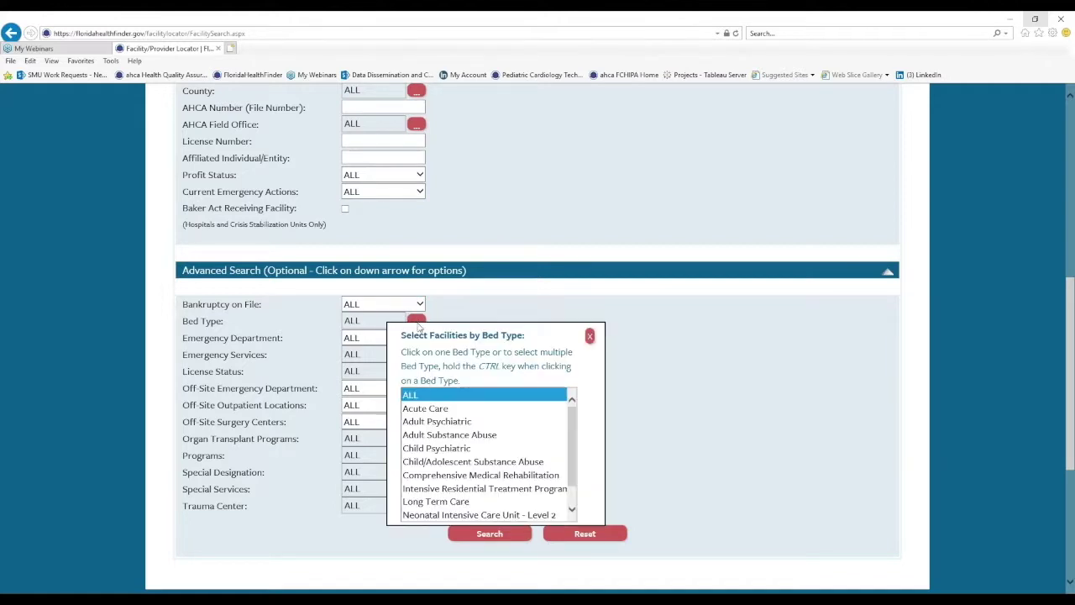
left_click(417, 321)
left_click(420, 338)
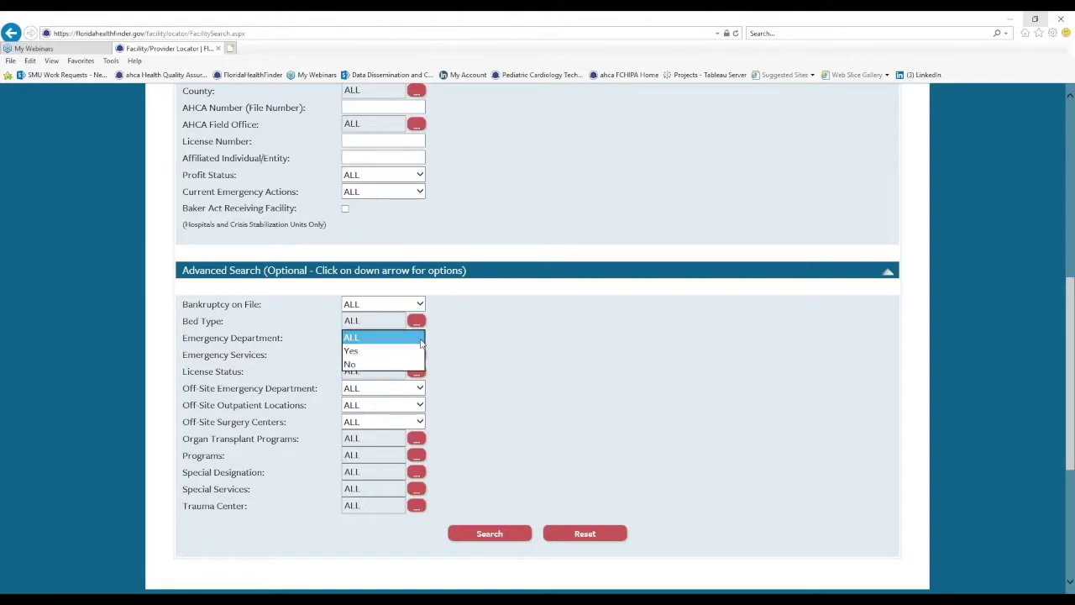
left_click(424, 350)
left_click(417, 356)
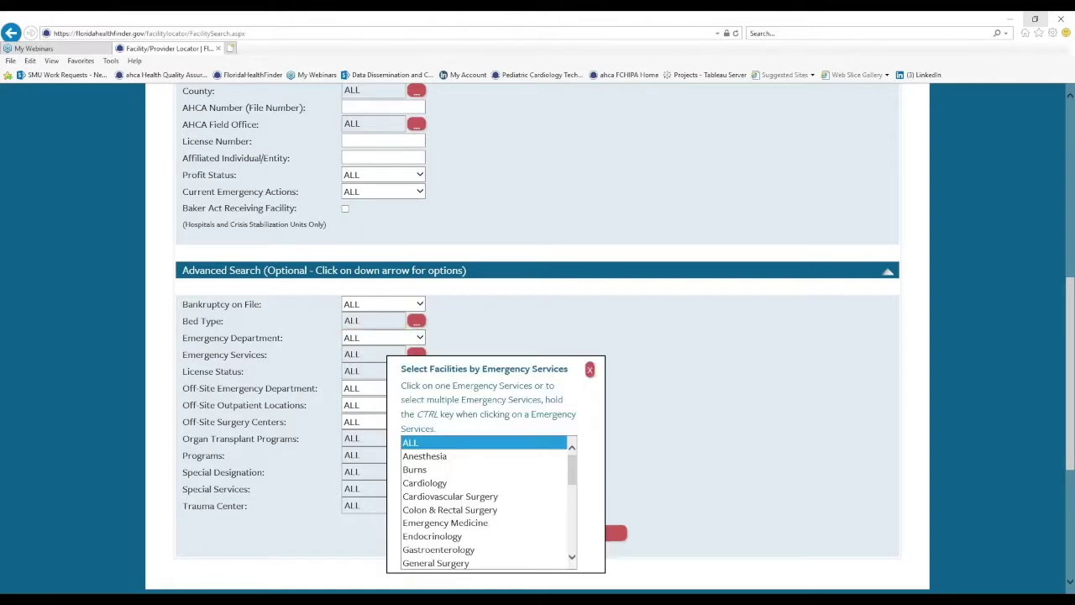
left_click(262, 371)
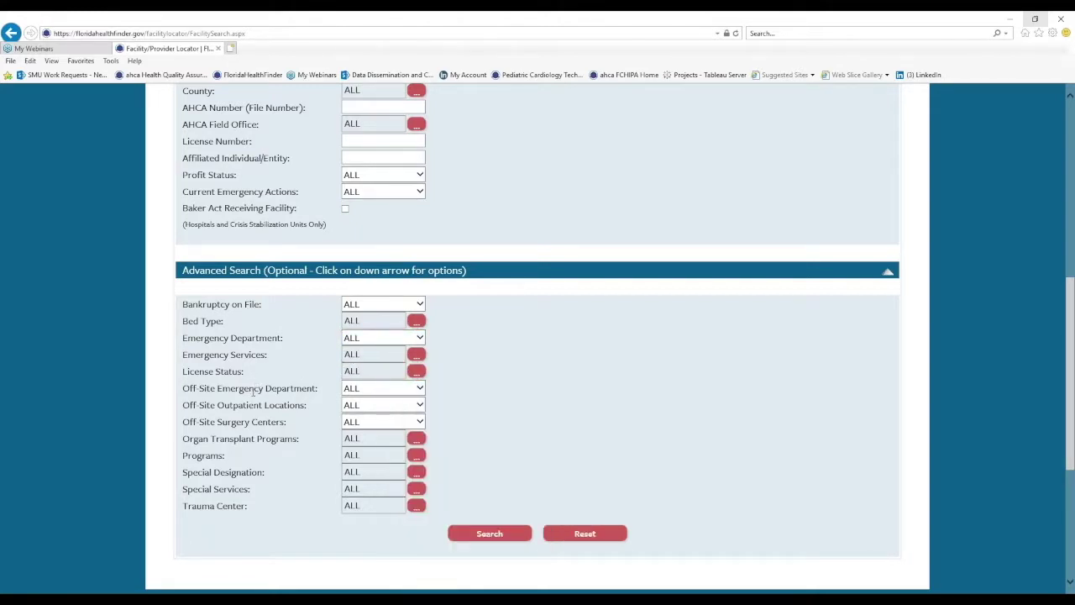
left_click(421, 440)
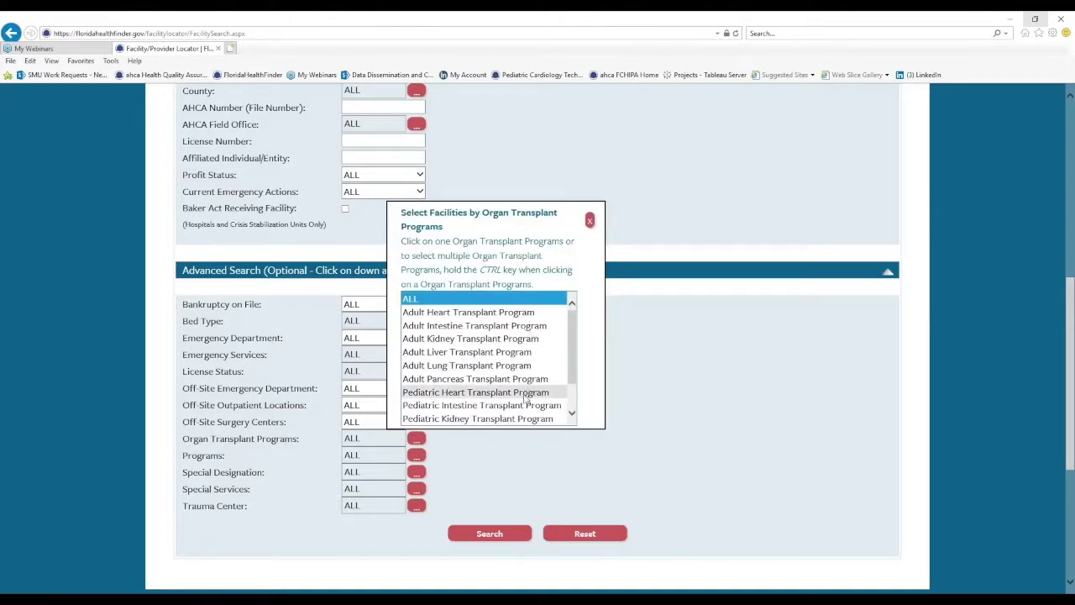
left_click(514, 456)
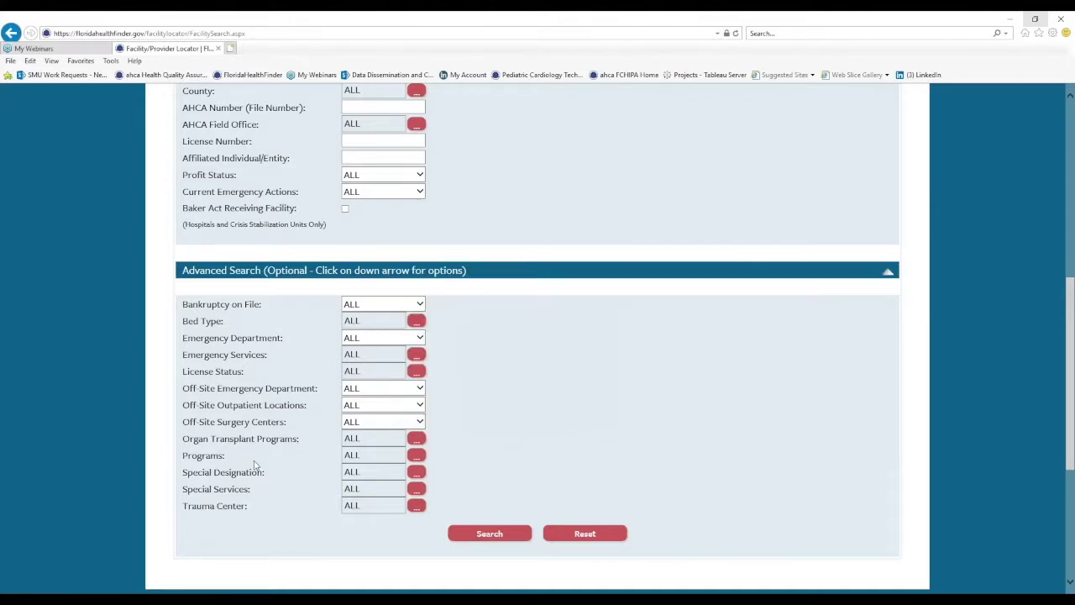
Step: Review the programs, special designation, special services and trauma center lists, all left at ALL
left_click(417, 456)
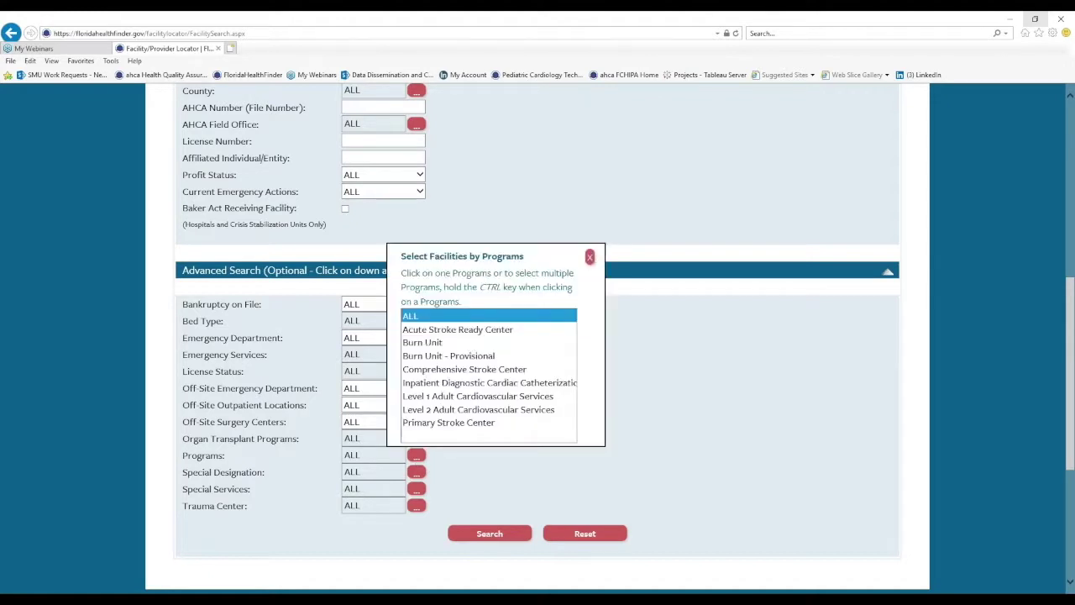
left_click(419, 478)
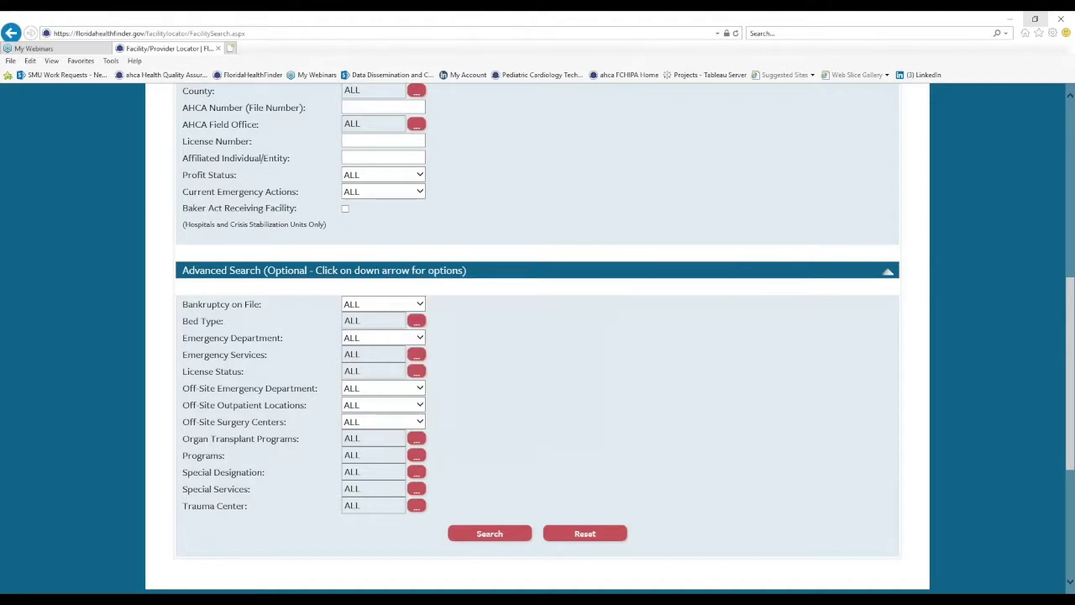
left_click(417, 473)
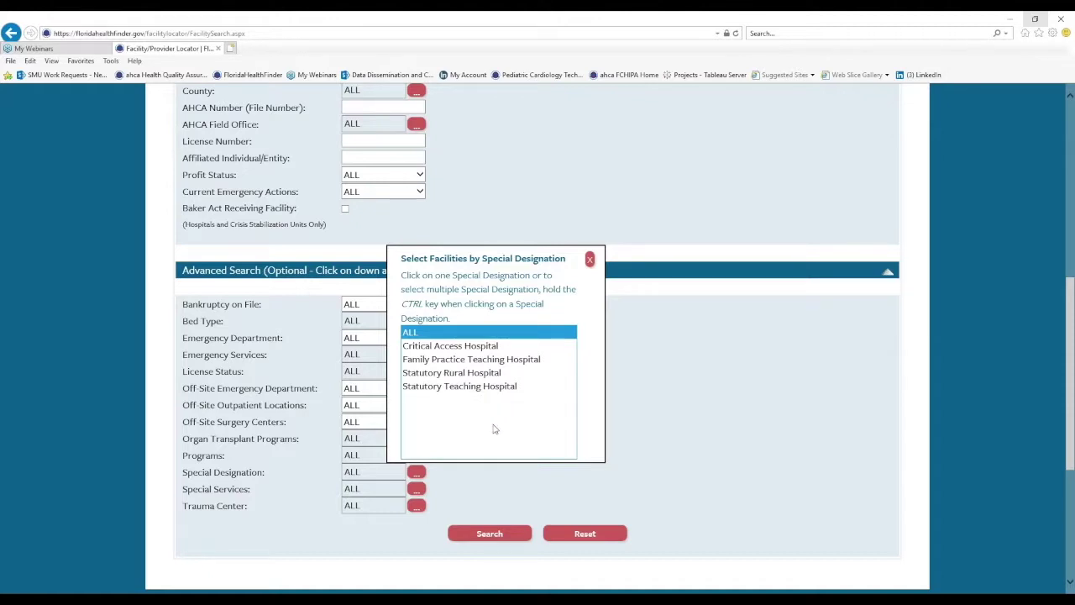
left_click(420, 496)
left_click(416, 491)
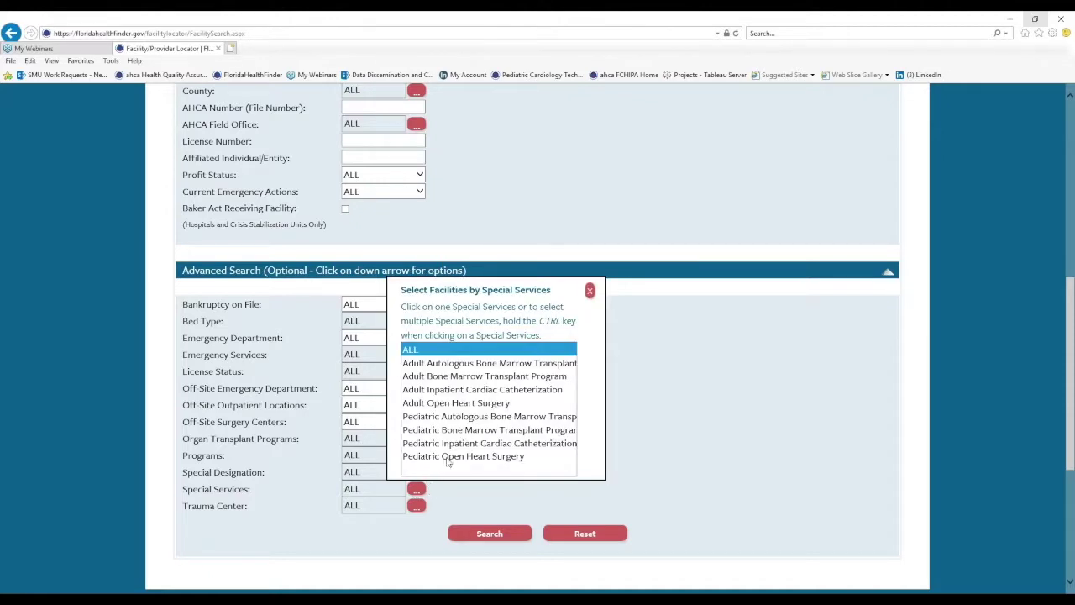
left_click(415, 508)
left_click(417, 508)
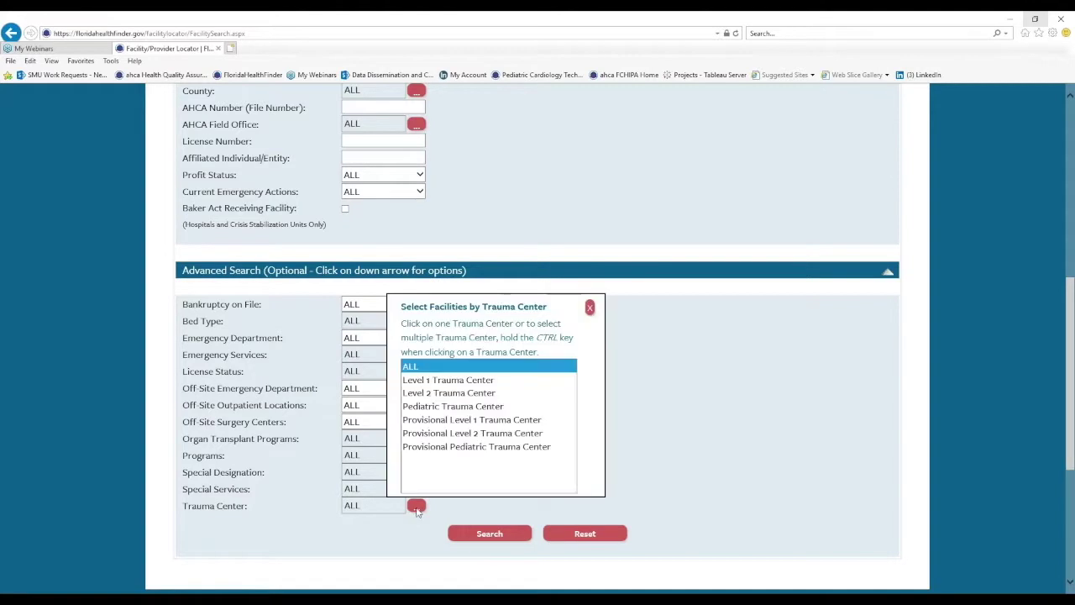
left_click(483, 515)
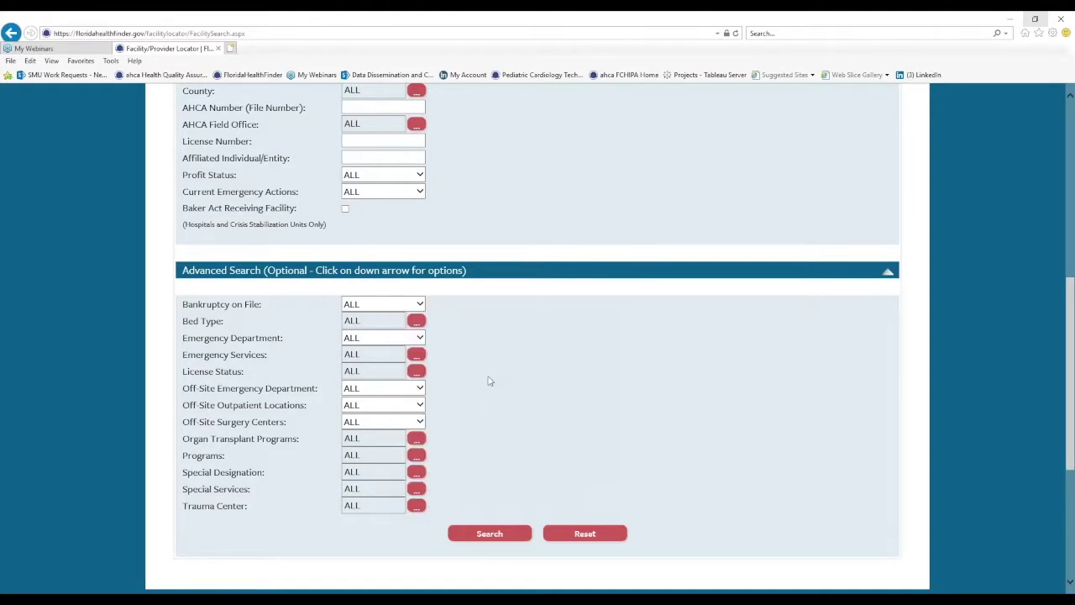
scroll(500, 383, "up", 3)
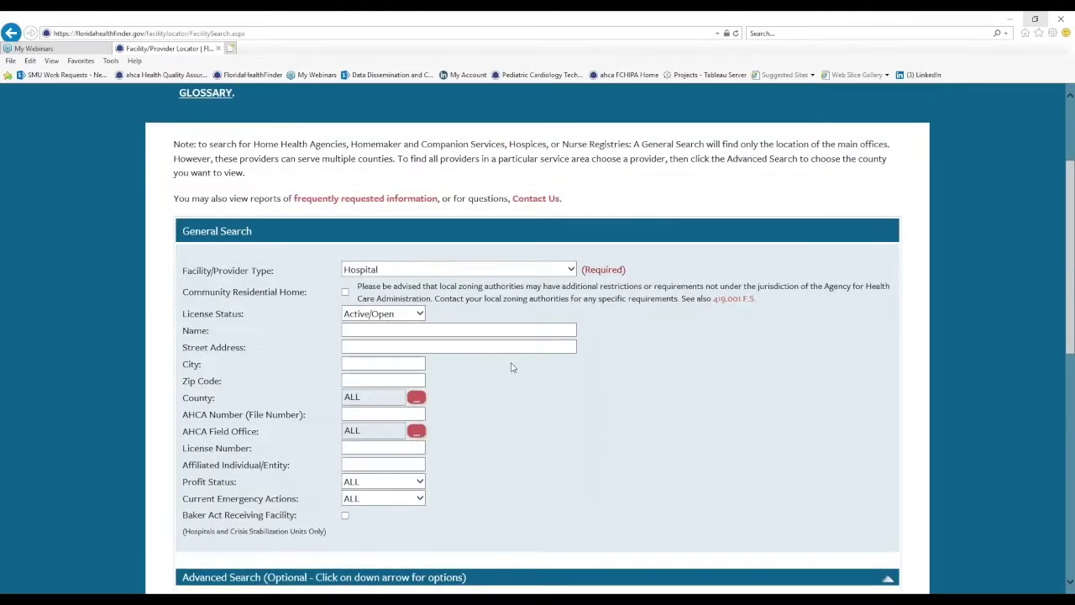
Step: Switch the facility/provider type from Hospital to Nursing Home
left_click(495, 269)
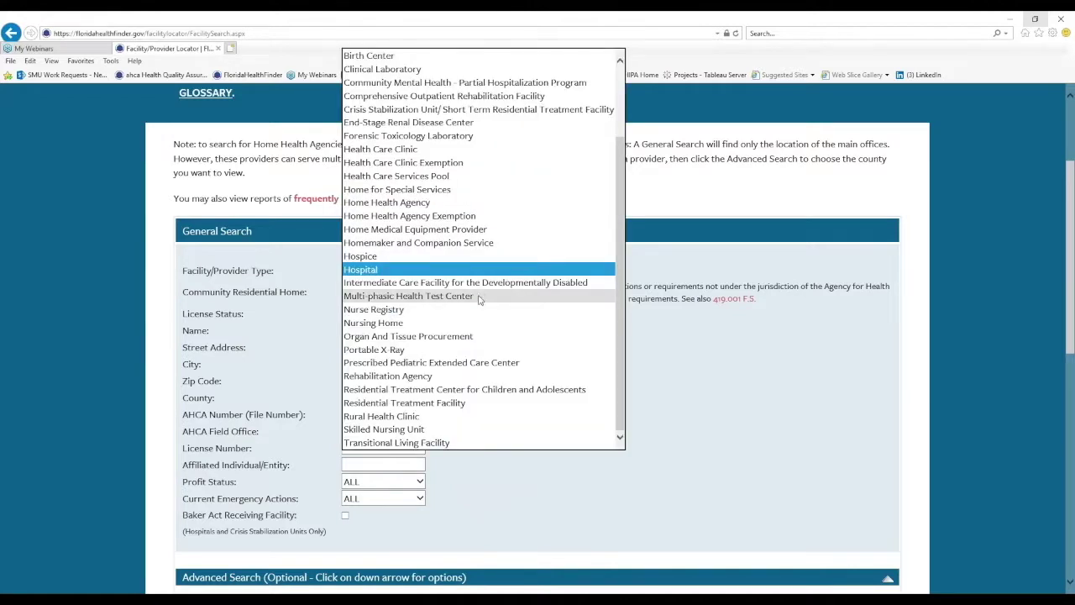
left_click(436, 323)
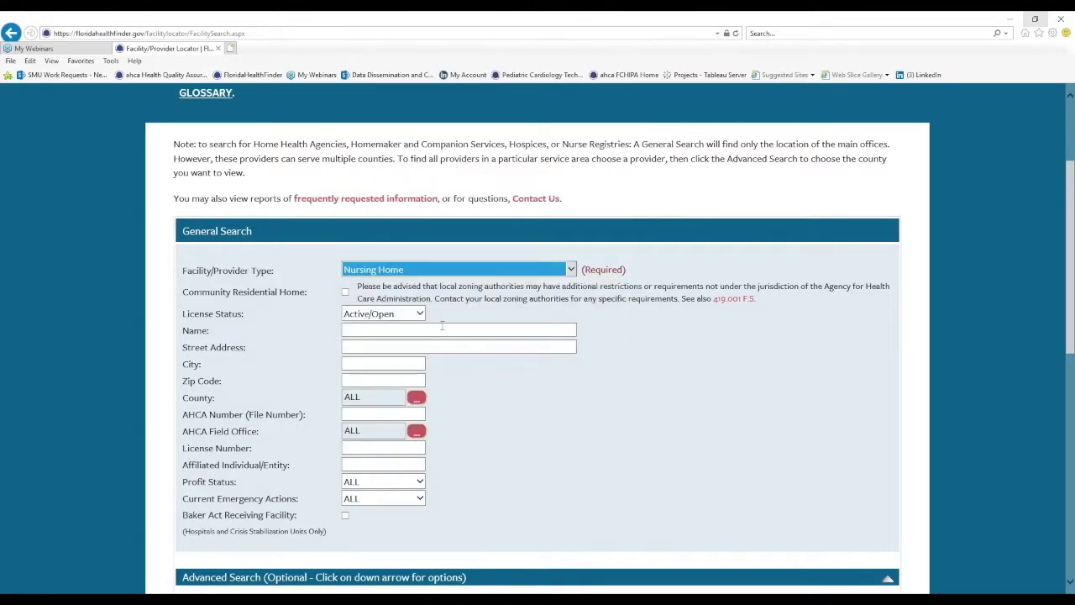
scroll(520, 366, "down", 2)
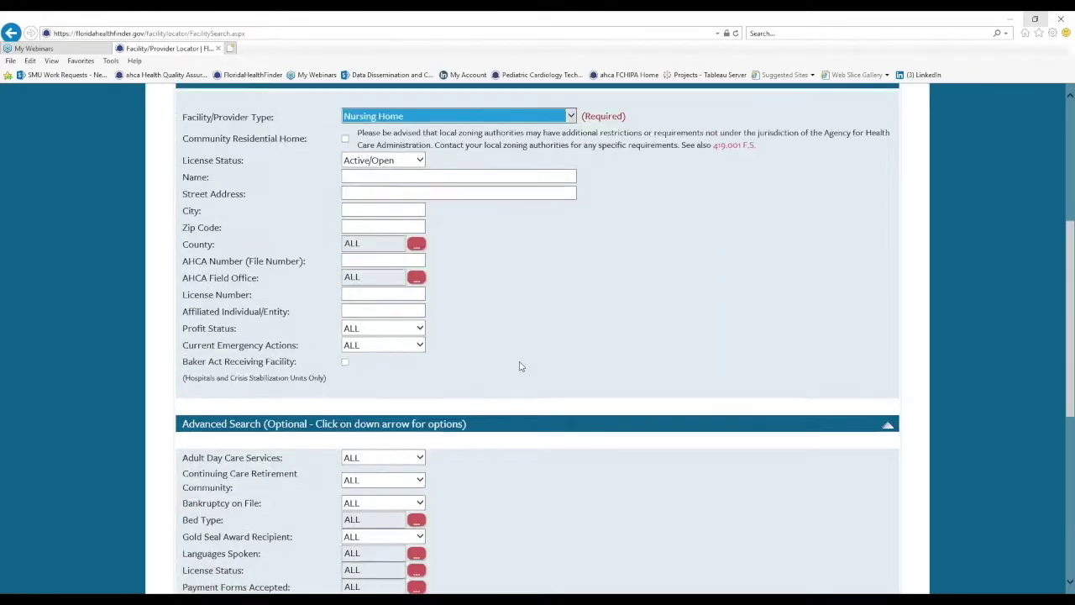
scroll(520, 366, "down", 1)
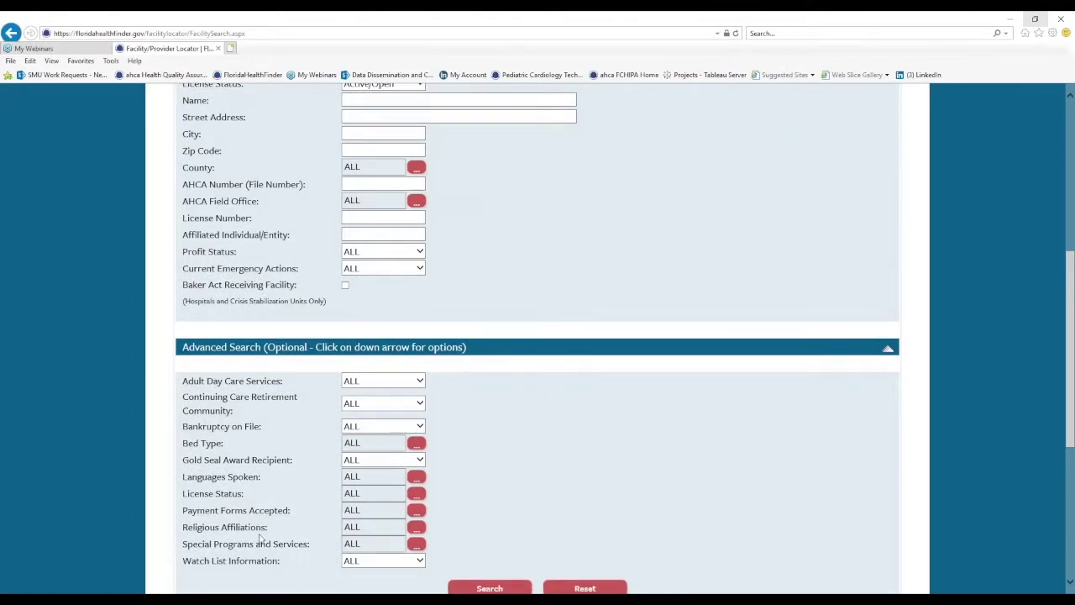
scroll(261, 507, "down", 1)
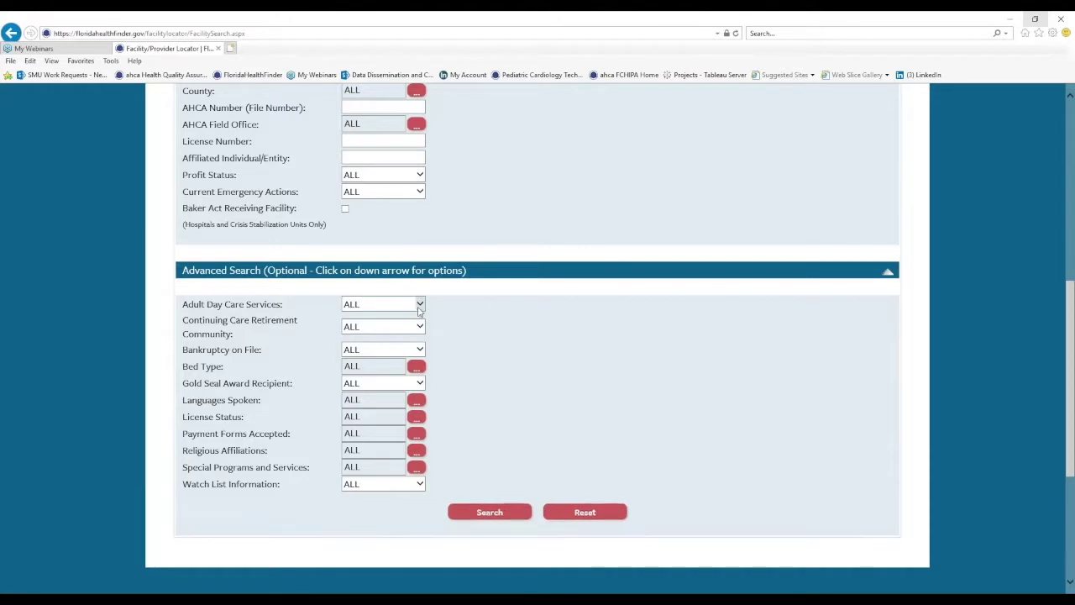
Step: Review the CCRC, bed type, languages, payment, religious affiliation and special program lists, leaving ALL
left_click(421, 329)
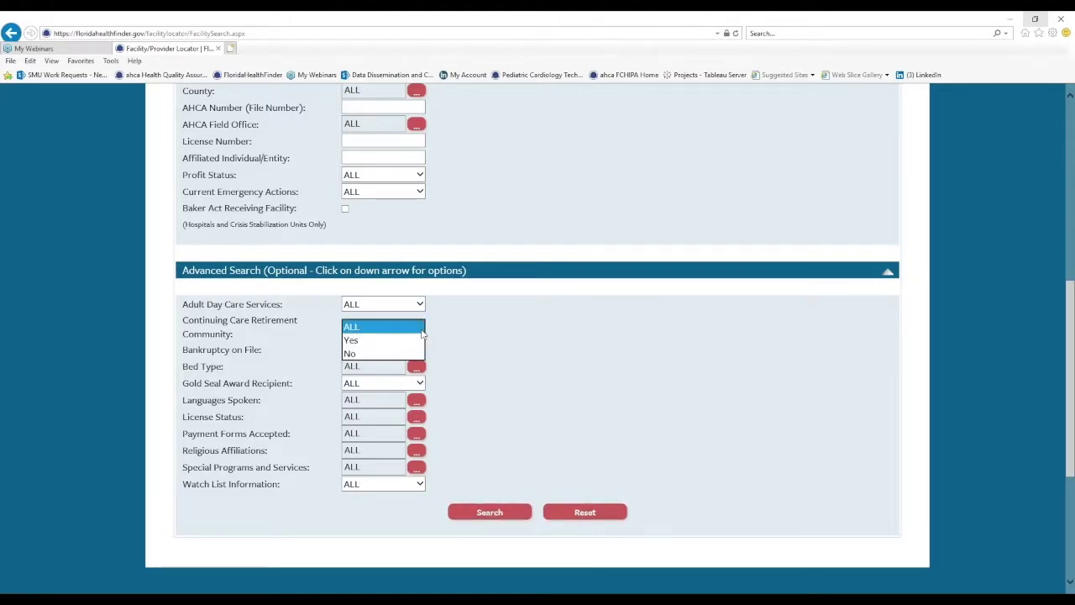
left_click(423, 331)
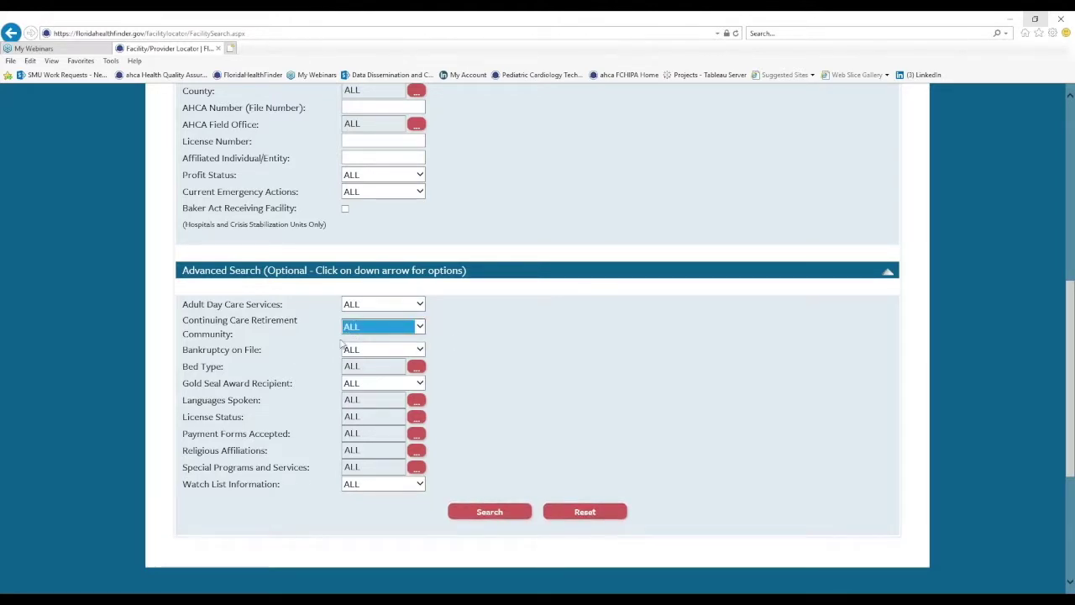
left_click(418, 367)
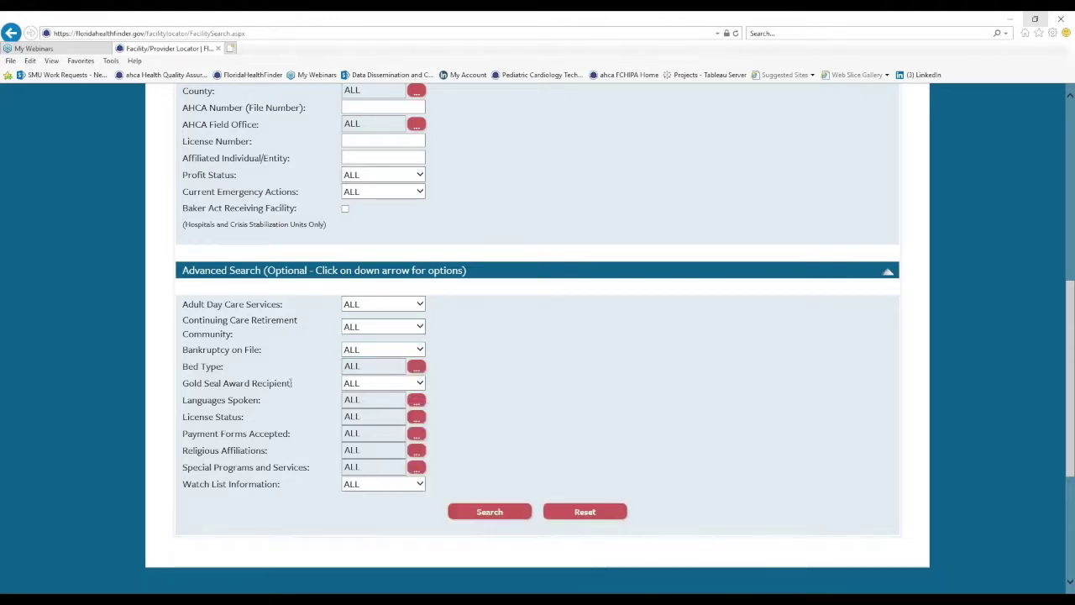
left_click(417, 401)
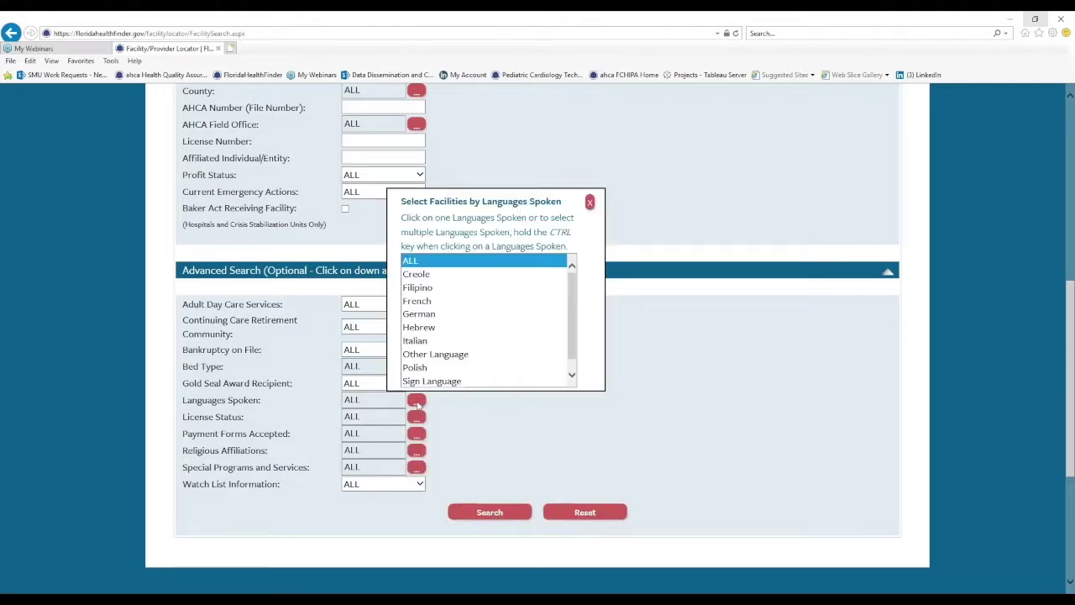
left_click(376, 419)
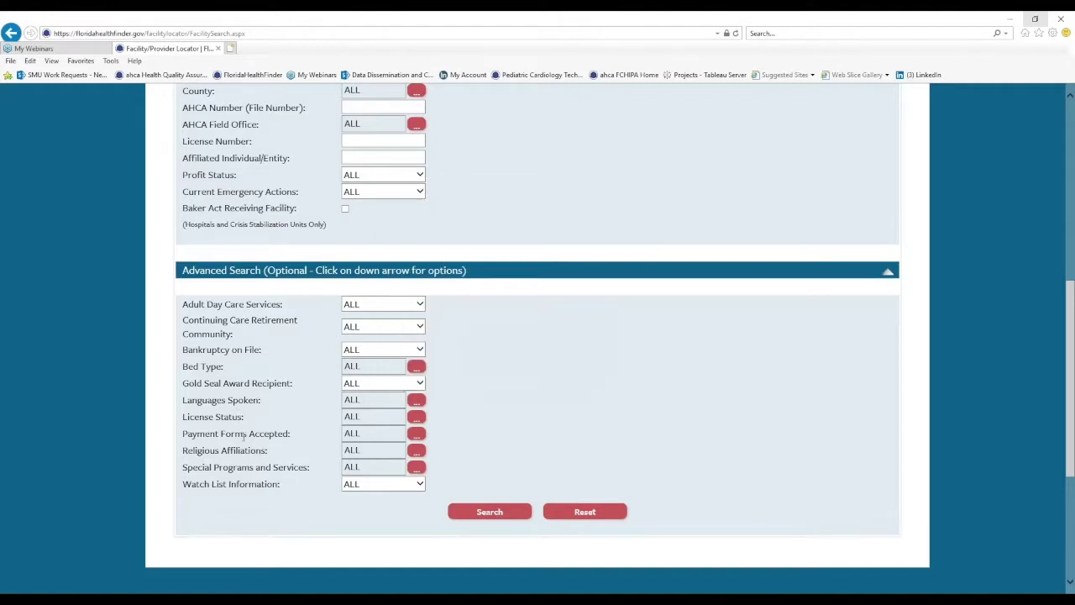
left_click(416, 434)
left_click(419, 439)
left_click(416, 451)
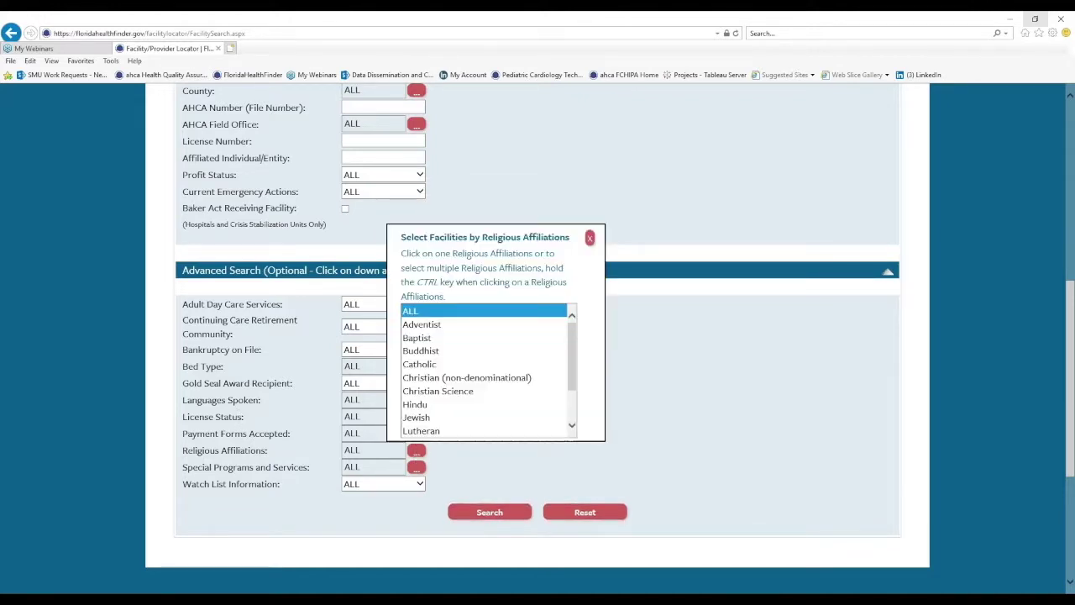
left_click(418, 468)
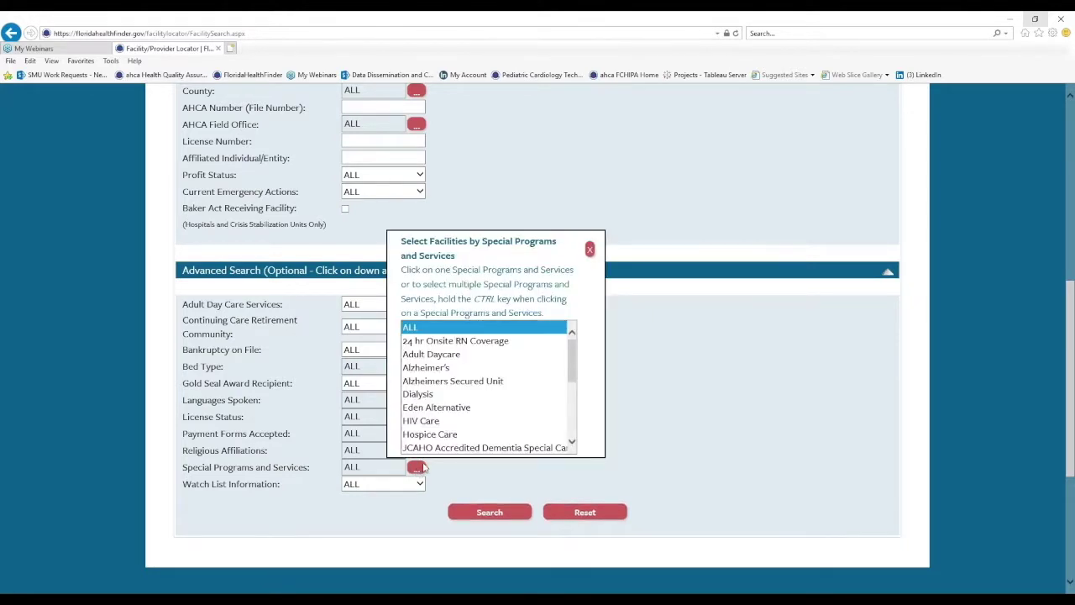
left_click(424, 473)
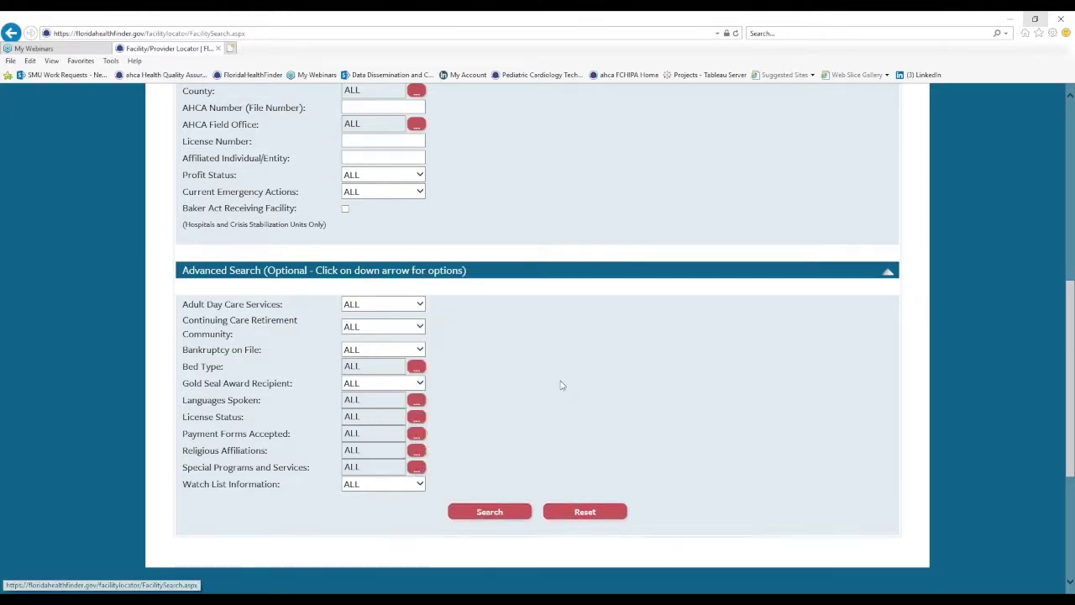
scroll(567, 419, "up", 3)
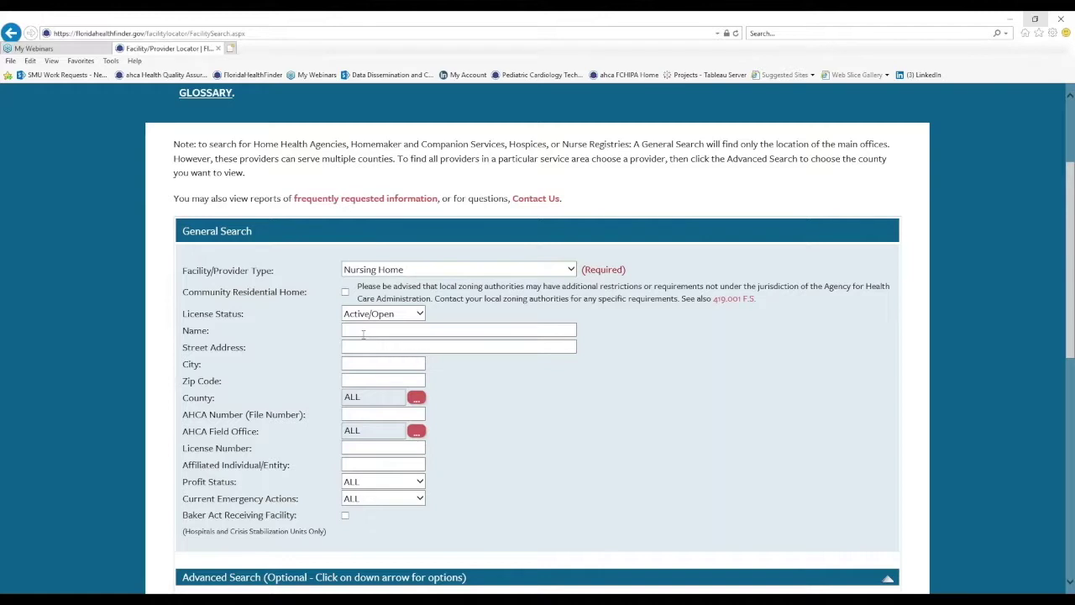
Step: Set the City field to ORLANDO and run the nursing home search
left_click(364, 363)
type("Orlando")
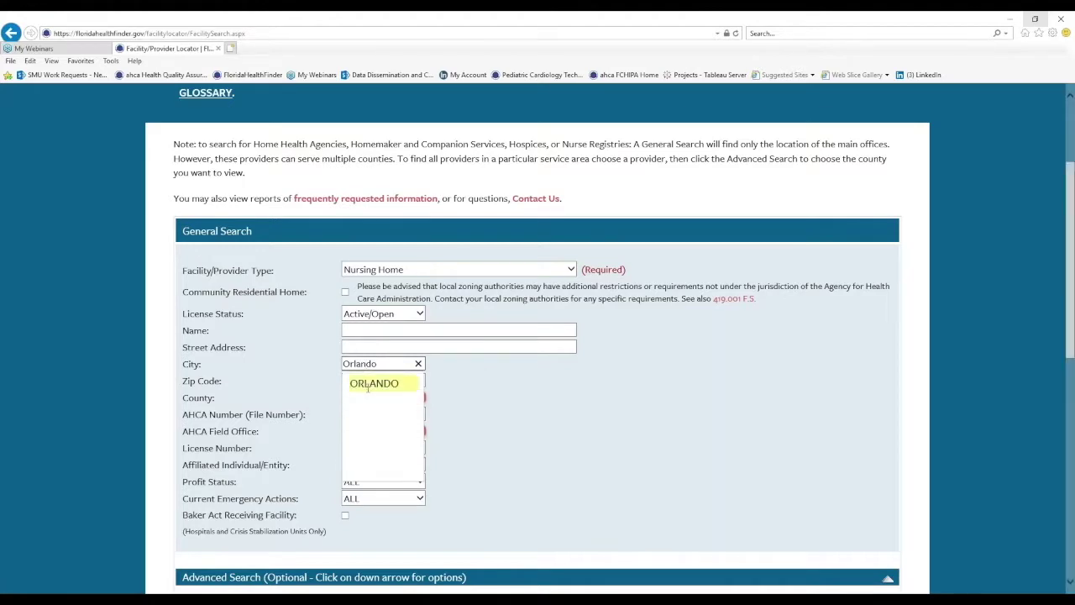
left_click(373, 383)
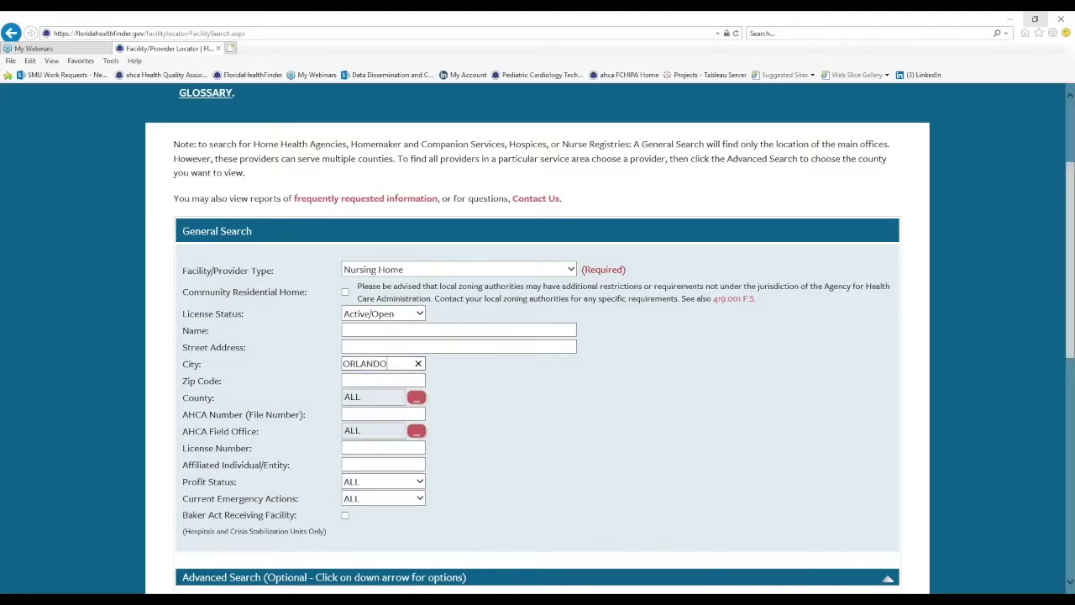
scroll(387, 363, "down", 5)
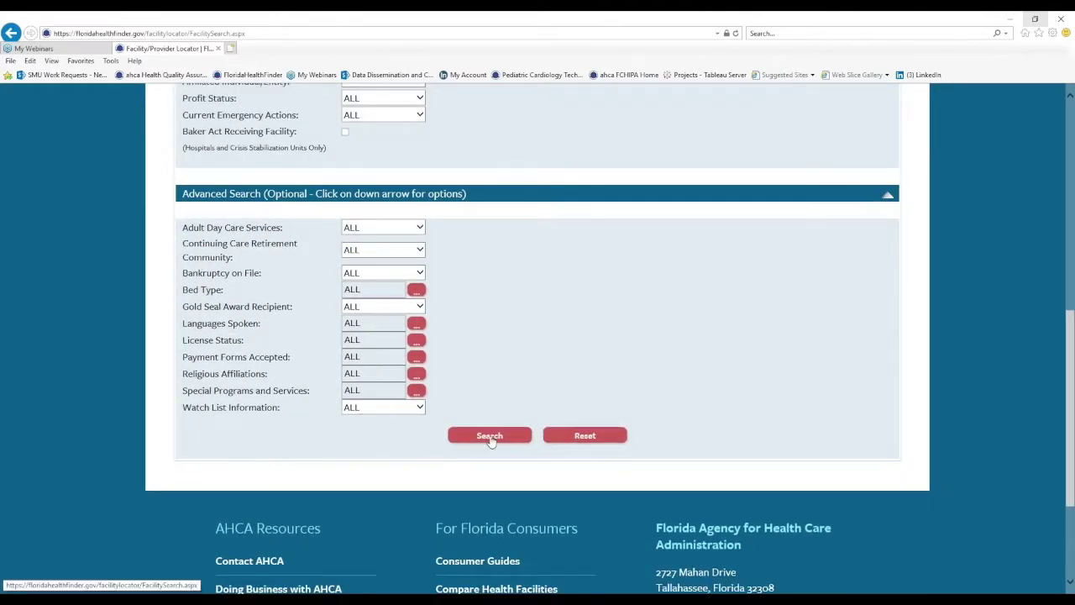
left_click(491, 438)
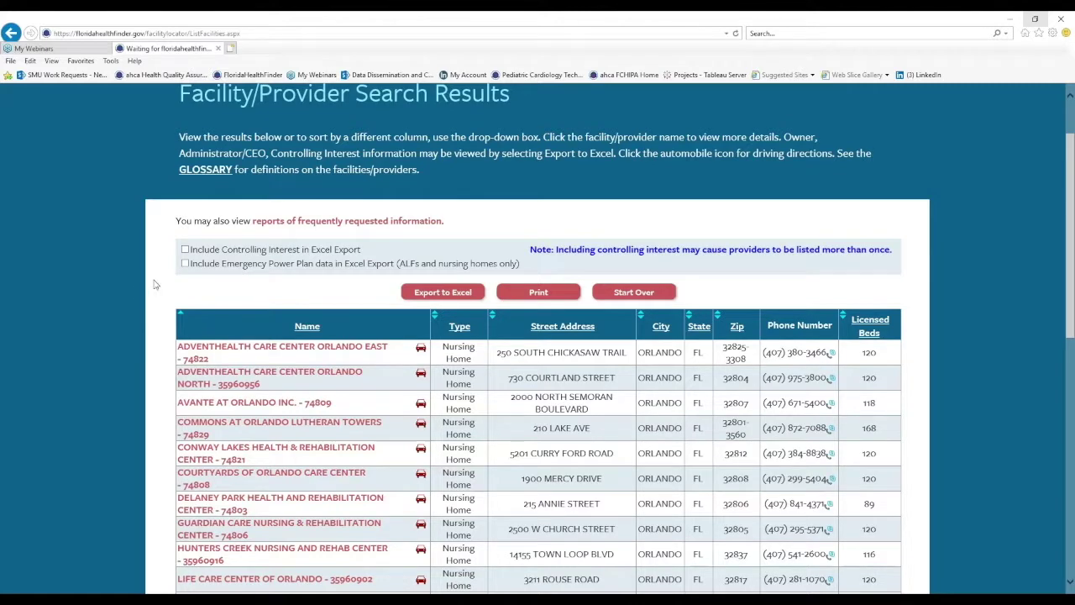
Step: Look over the Orlando nursing home results, print them, and export the list to Excel
scroll(146, 240, "down", 5)
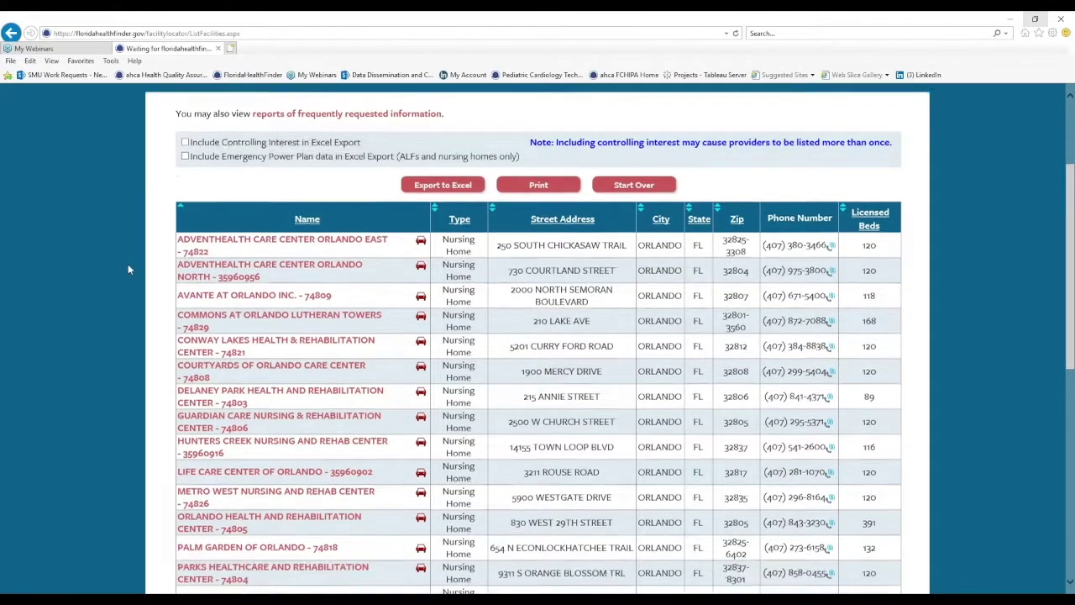
scroll(273, 180, "up", 3)
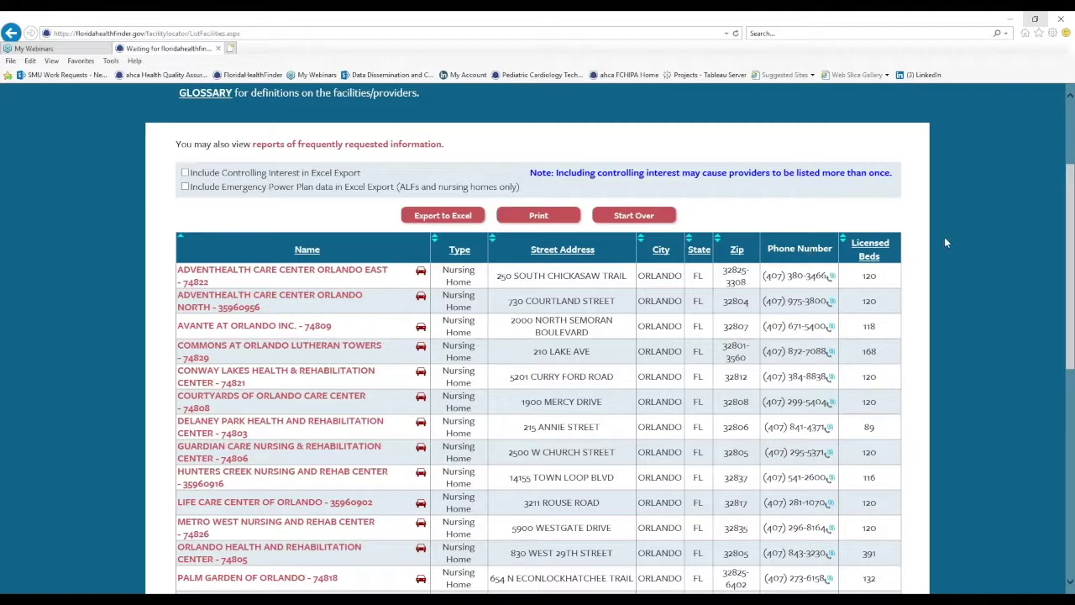
scroll(945, 248, "down", 3)
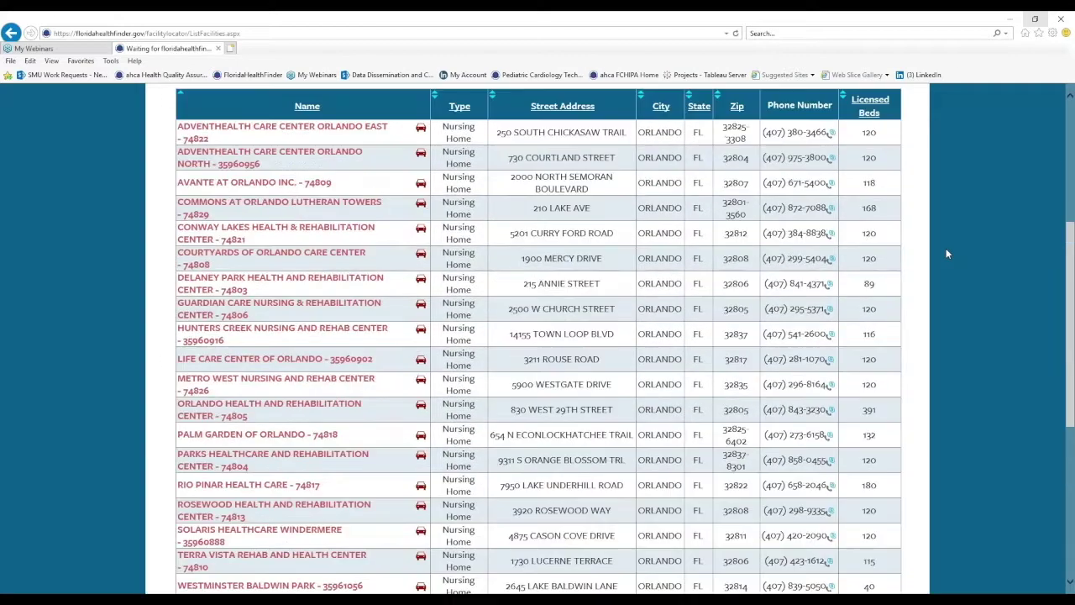
scroll(936, 248, "up", 1)
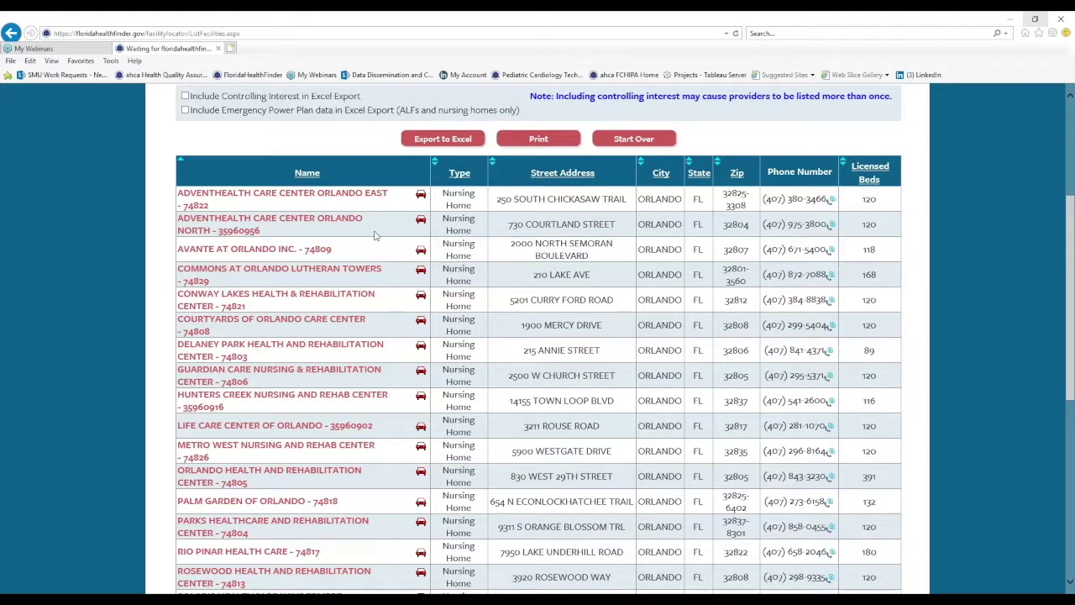
scroll(287, 415, "down", 1)
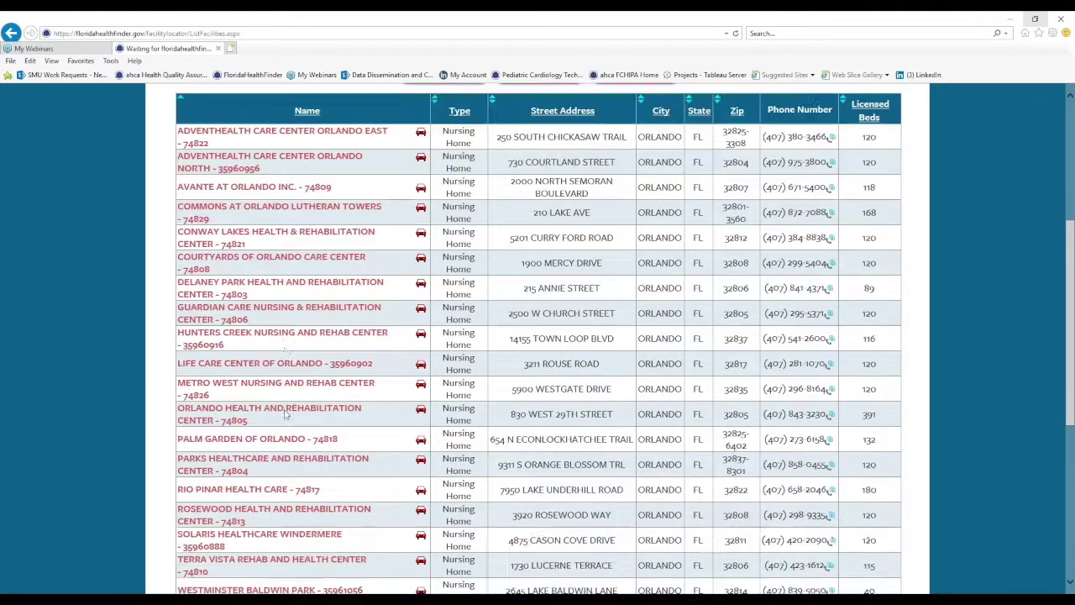
scroll(287, 403, "up", 1)
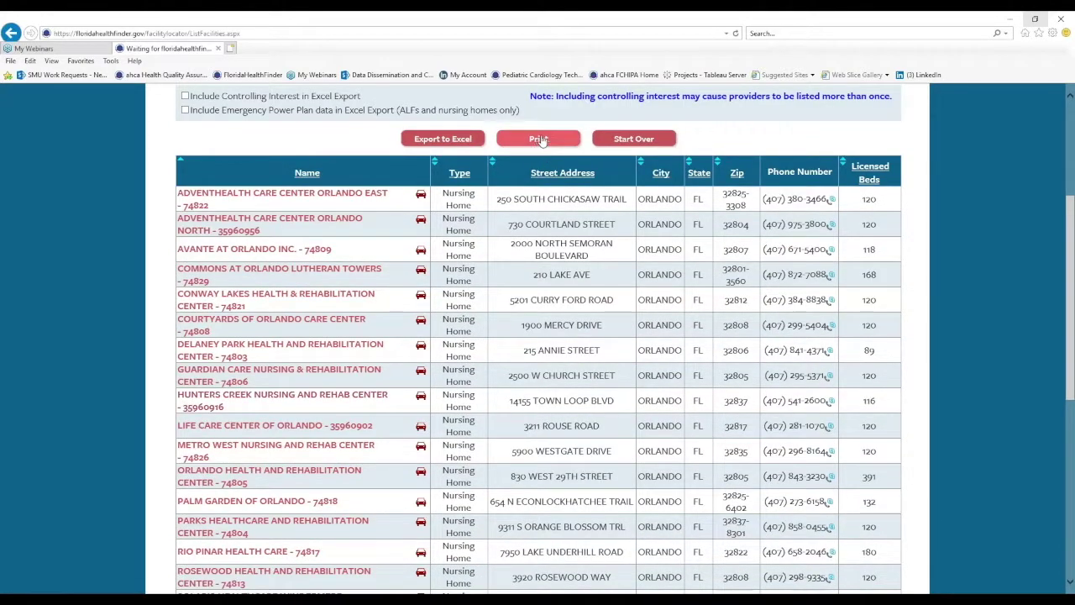
left_click(547, 141)
scroll(377, 214, "up", 1)
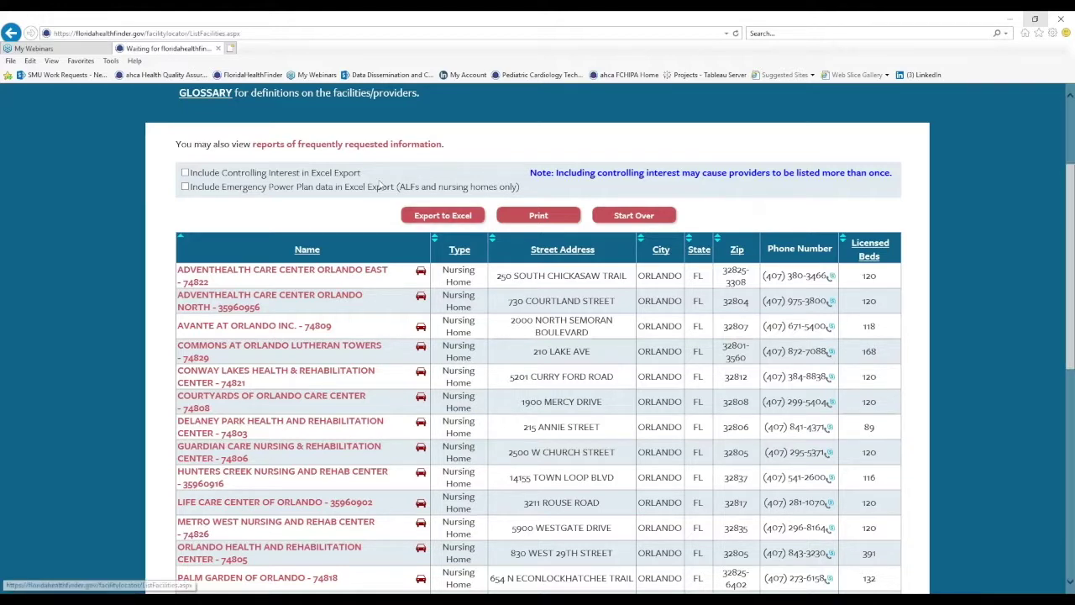
left_click(440, 216)
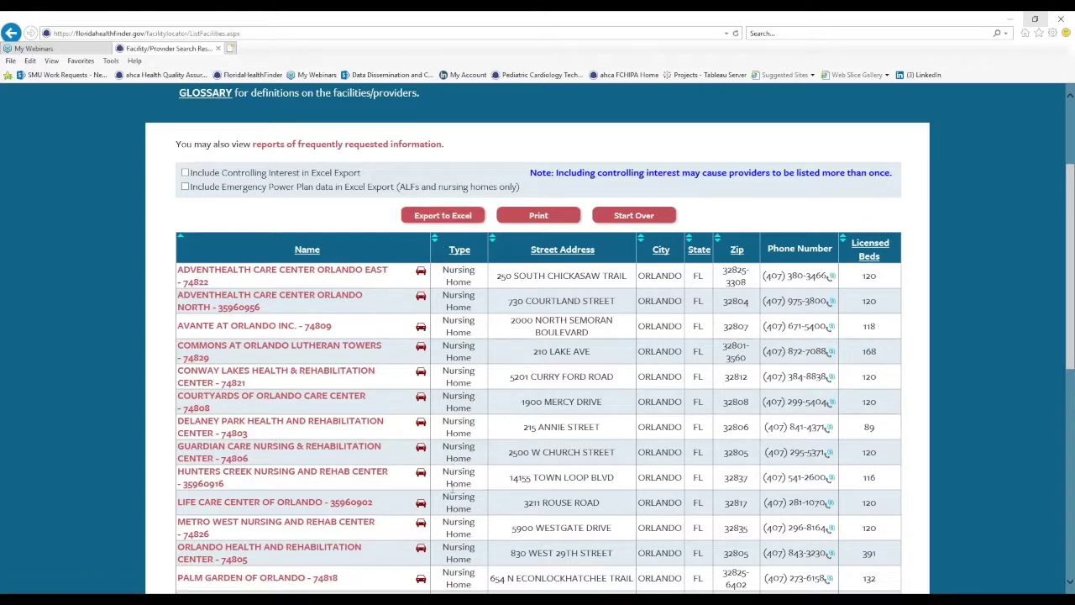
Step: Open FloridaHealthFinder-FacilitiesExport.csv and fit columns A–D to AHCA Number, License Number and license dates
left_click(677, 582)
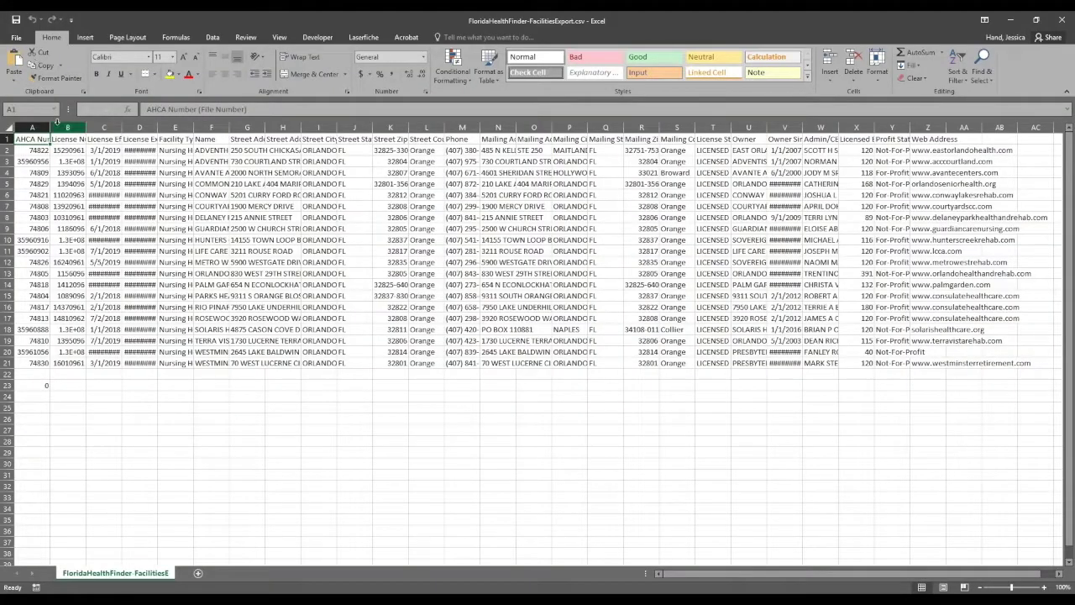
double_click(50, 127)
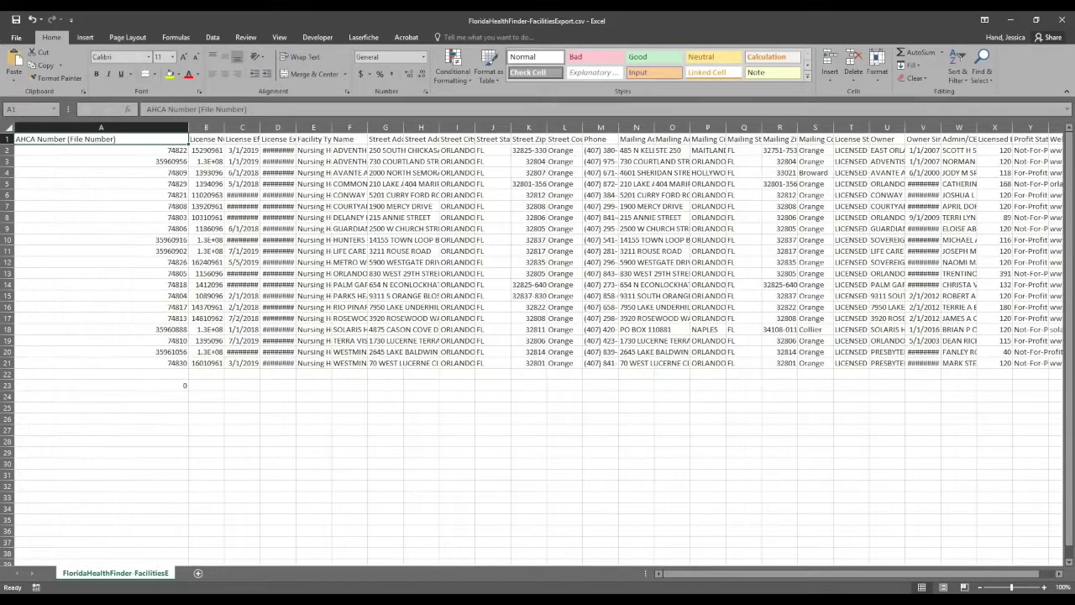
left_click_drag(225, 127, 334, 125)
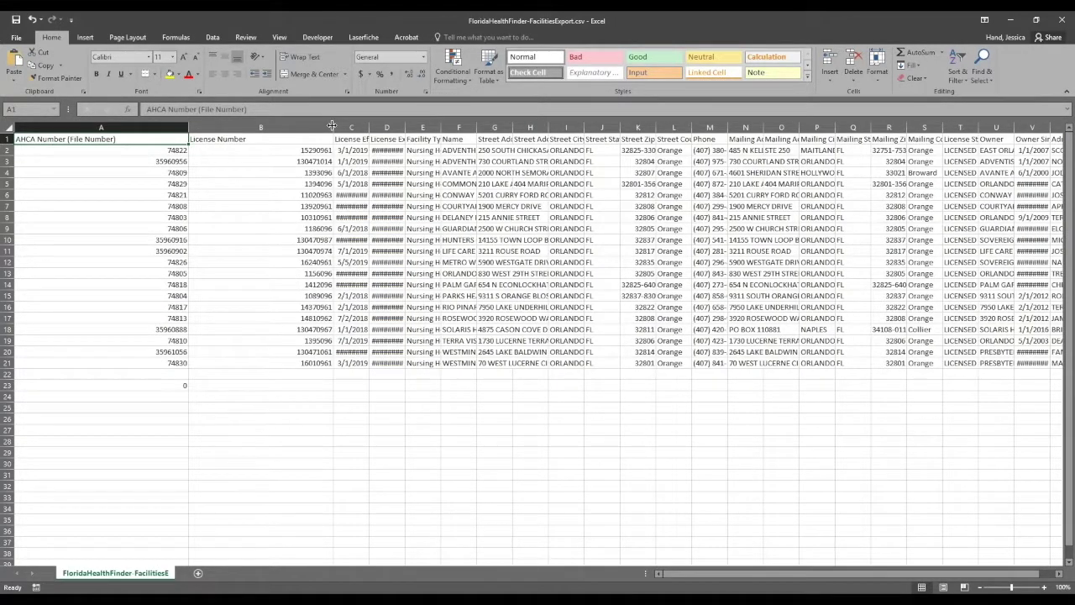
left_click(299, 126)
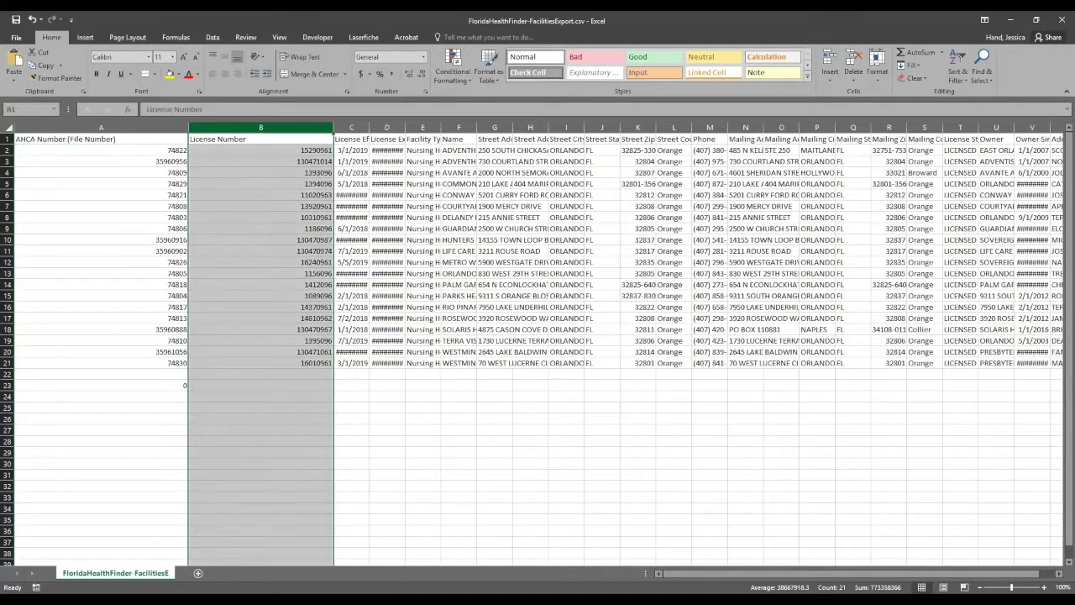
double_click(369, 127)
left_click(382, 127)
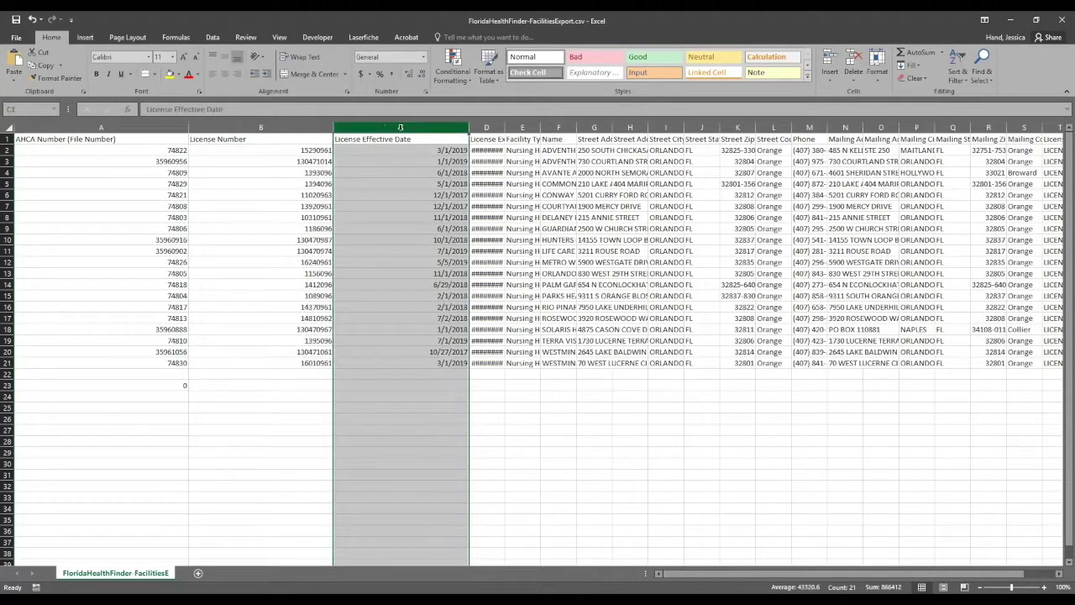
double_click(504, 125)
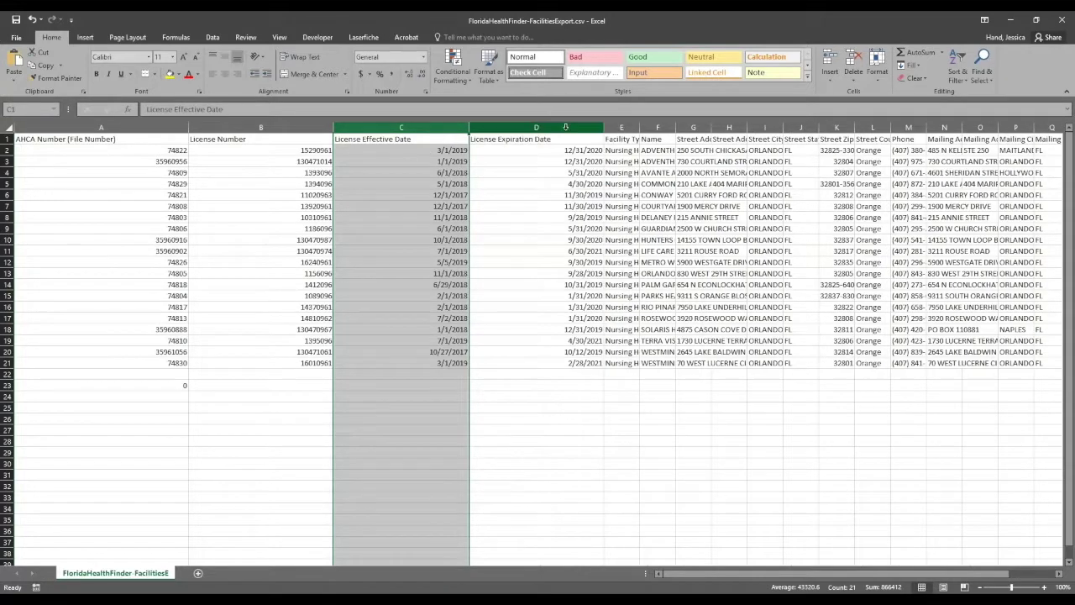
left_click(565, 127)
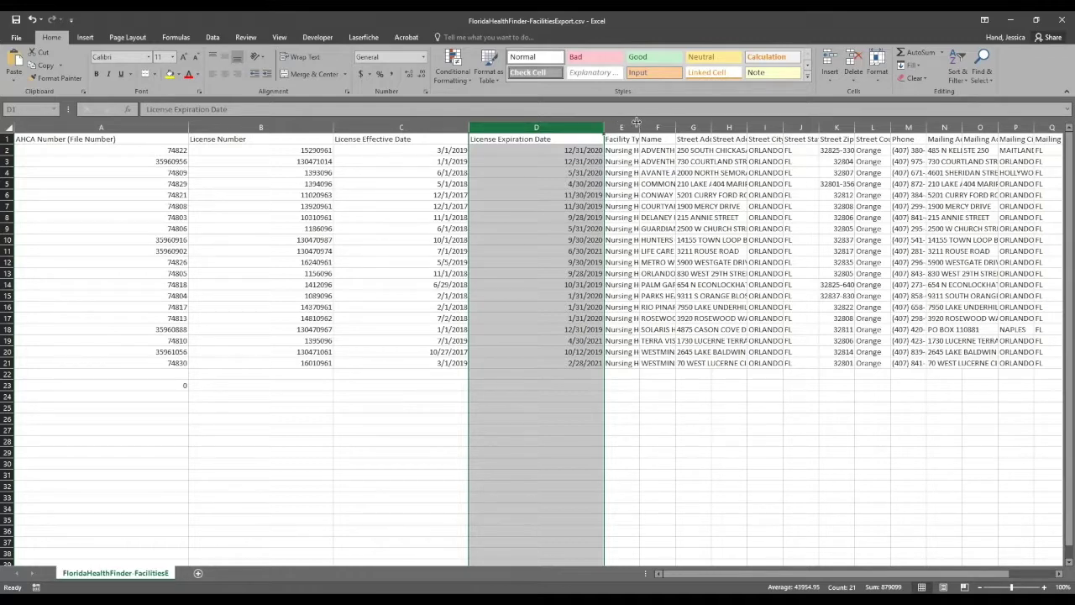
Step: Widen the Facility Type, Street City and Mailing Address columns
left_click_drag(639, 126, 768, 126)
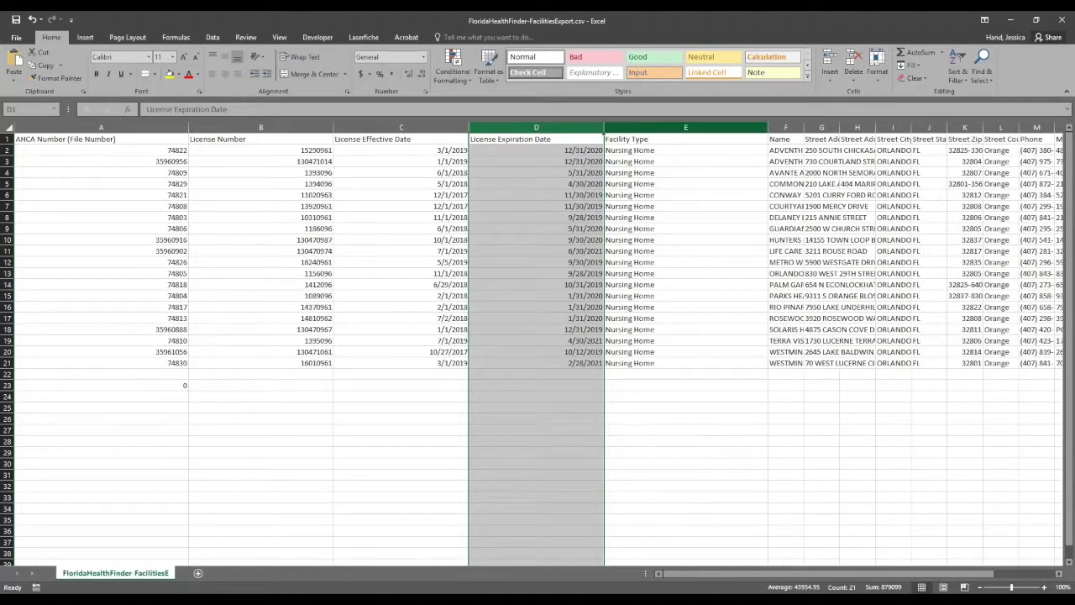
left_click(669, 126)
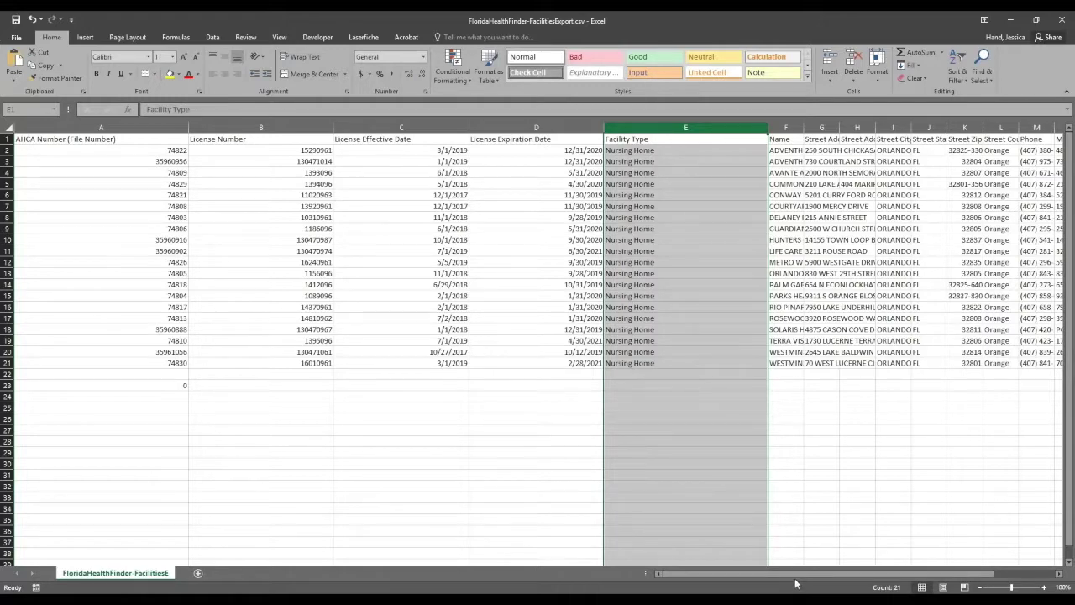
scroll(795, 559, "right", 4)
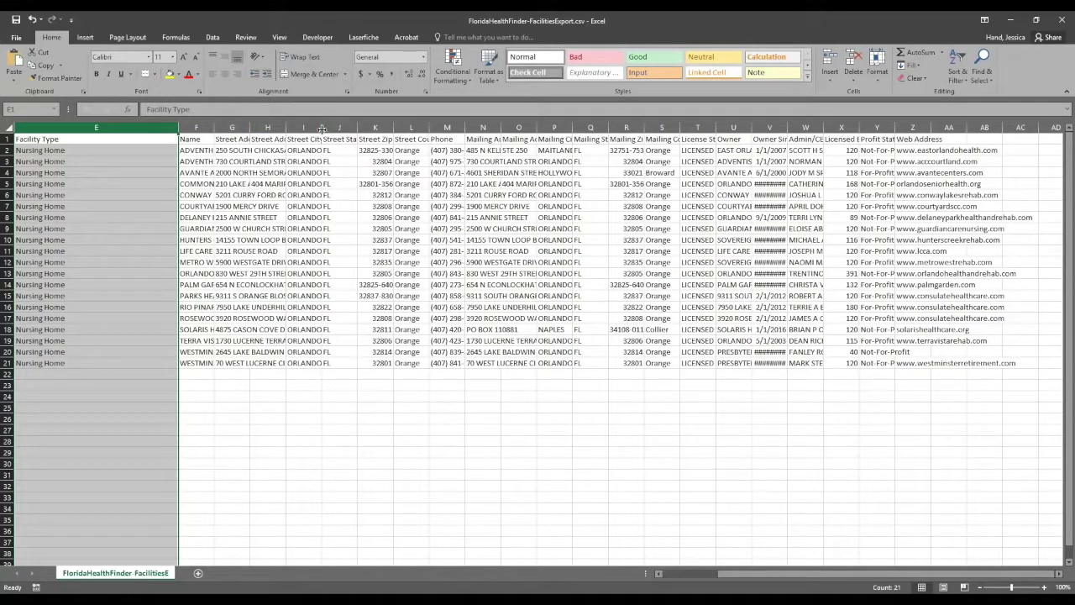
left_click_drag(322, 128, 394, 128)
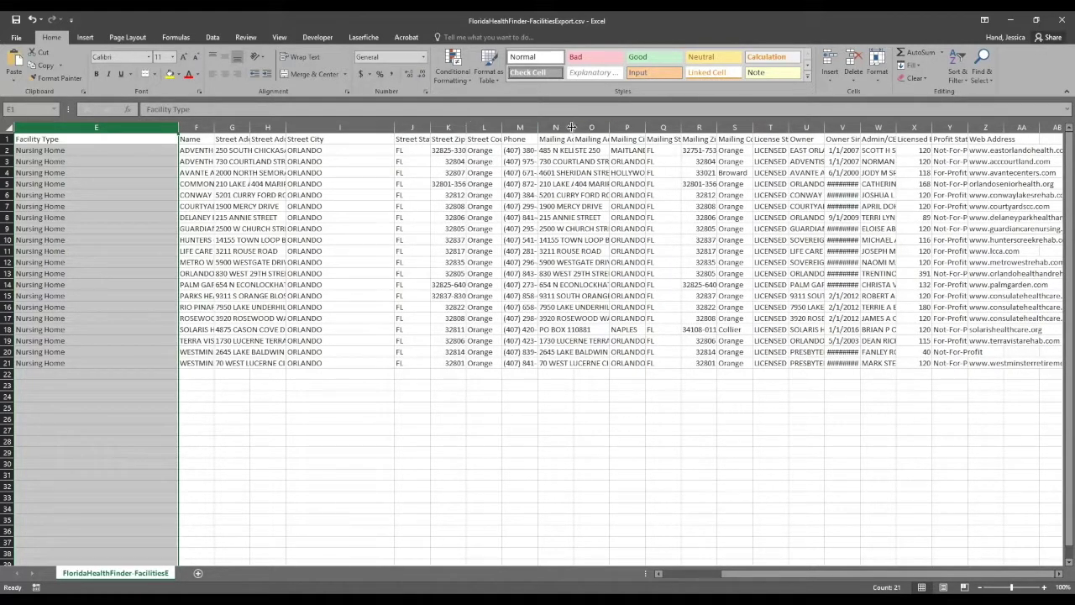
left_click_drag(574, 127, 657, 127)
left_click_drag(871, 127, 960, 127)
scroll(832, 127, "right", 1)
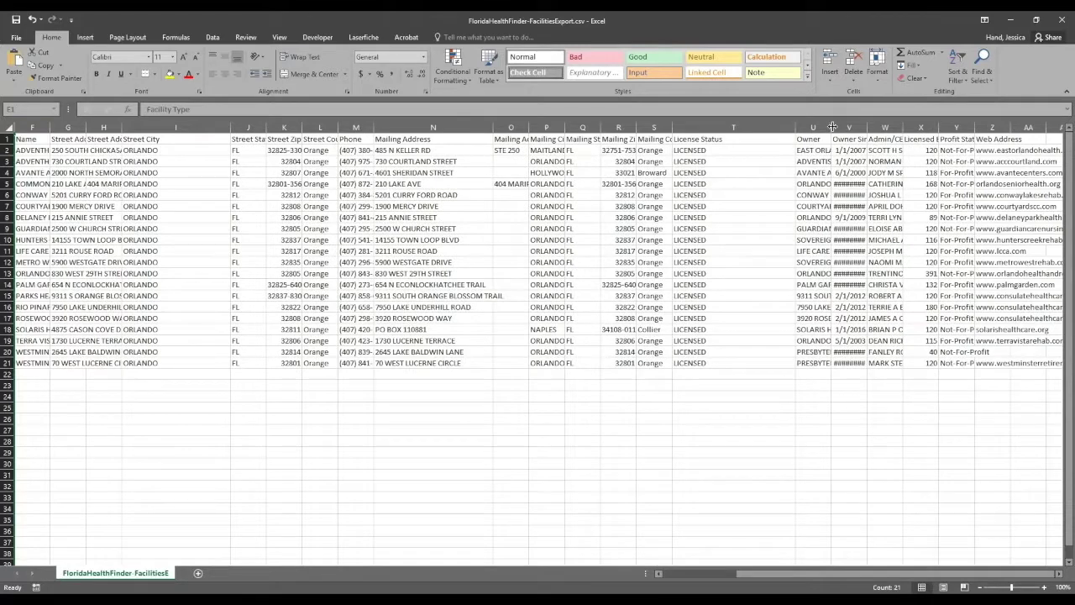
Step: Widen the Owner, Owner Since and Admin/CEO columns to show full names and dates
left_click_drag(832, 127, 913, 127)
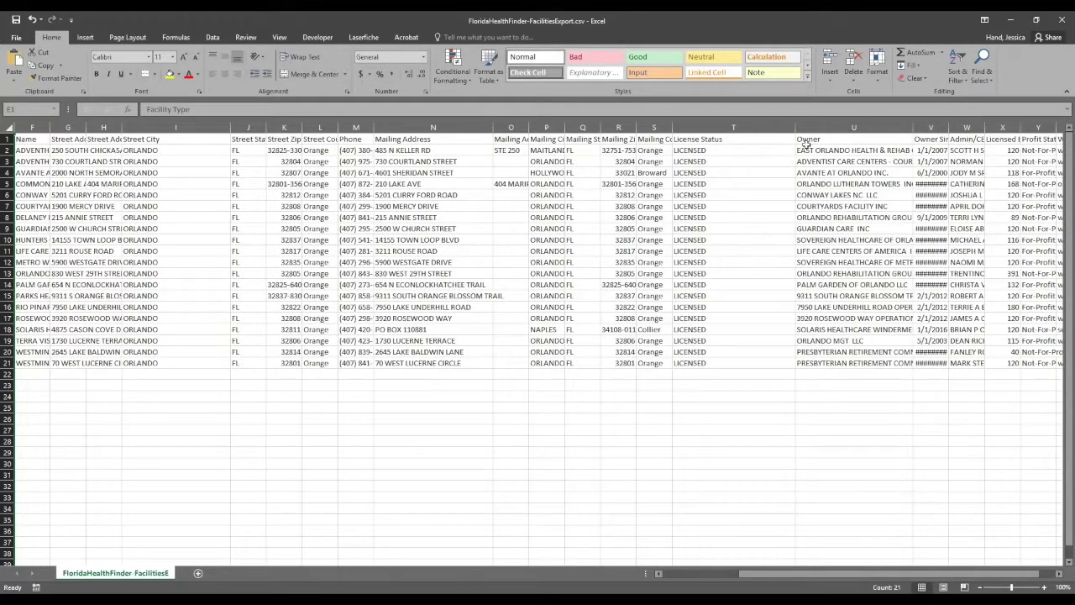
left_click_drag(955, 127, 1022, 122)
left_click(966, 127)
left_click_drag(878, 573, 947, 570)
double_click(951, 126)
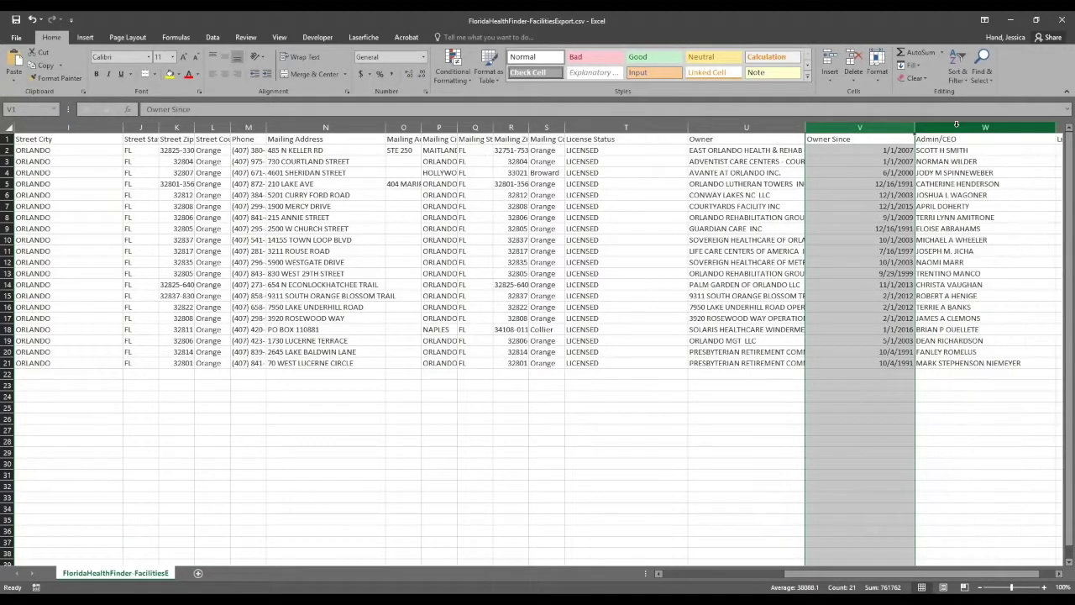
left_click(955, 124)
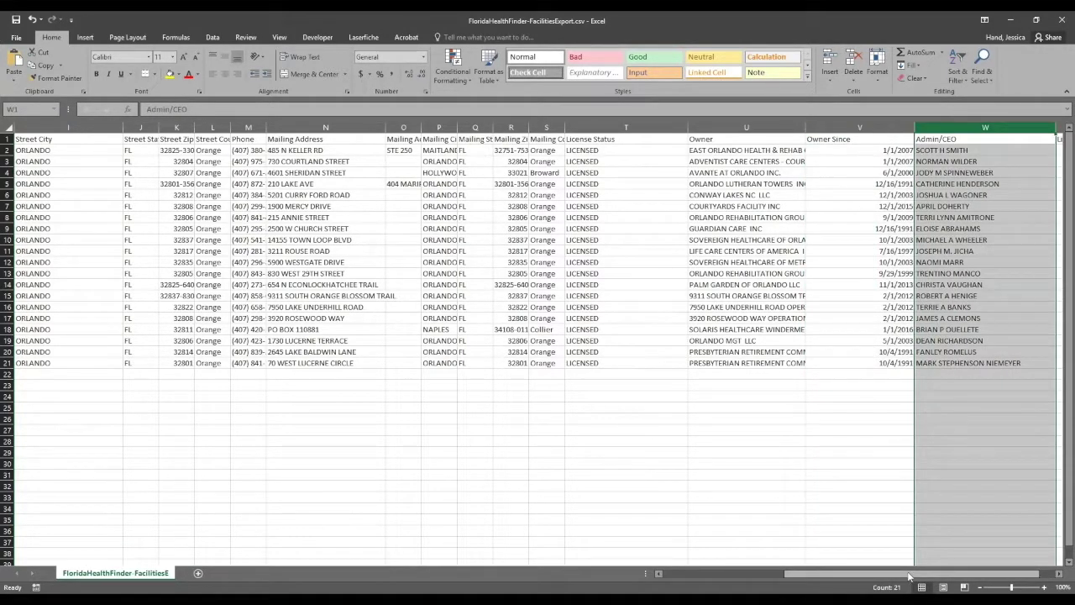
left_click_drag(908, 576, 925, 575)
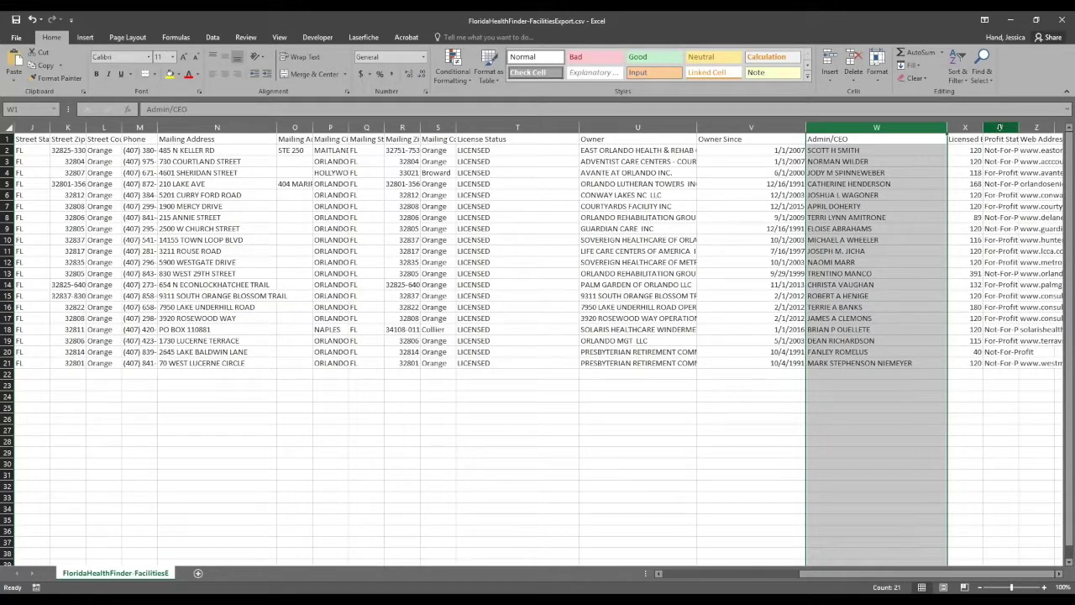
Step: Widen the Web Address column Z, then close the workbook without saving
left_click(1000, 127)
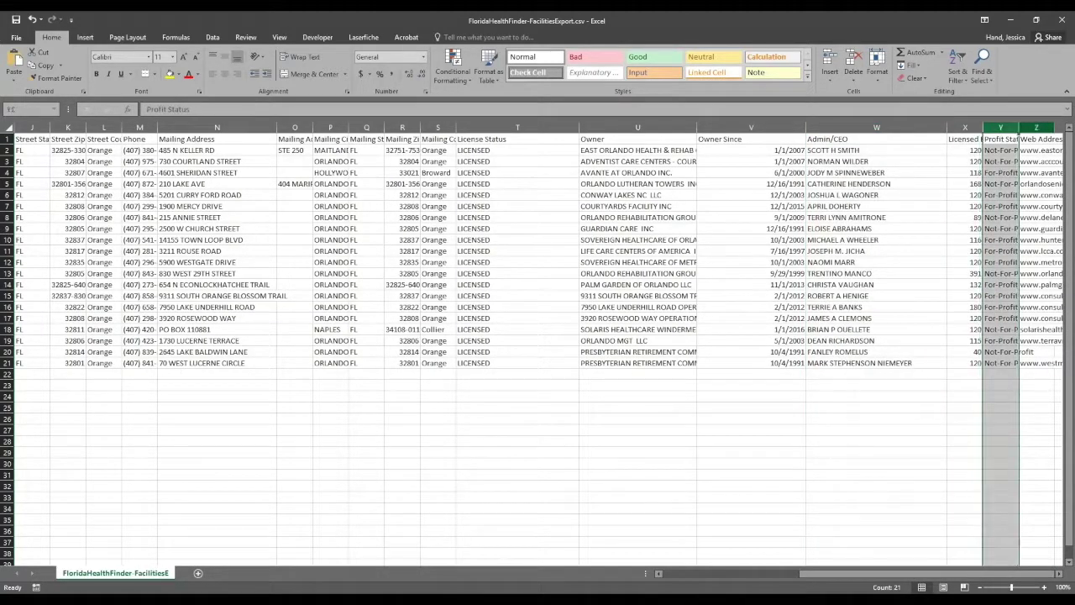
left_click(1037, 127)
left_click_drag(1057, 126, 1071, 124)
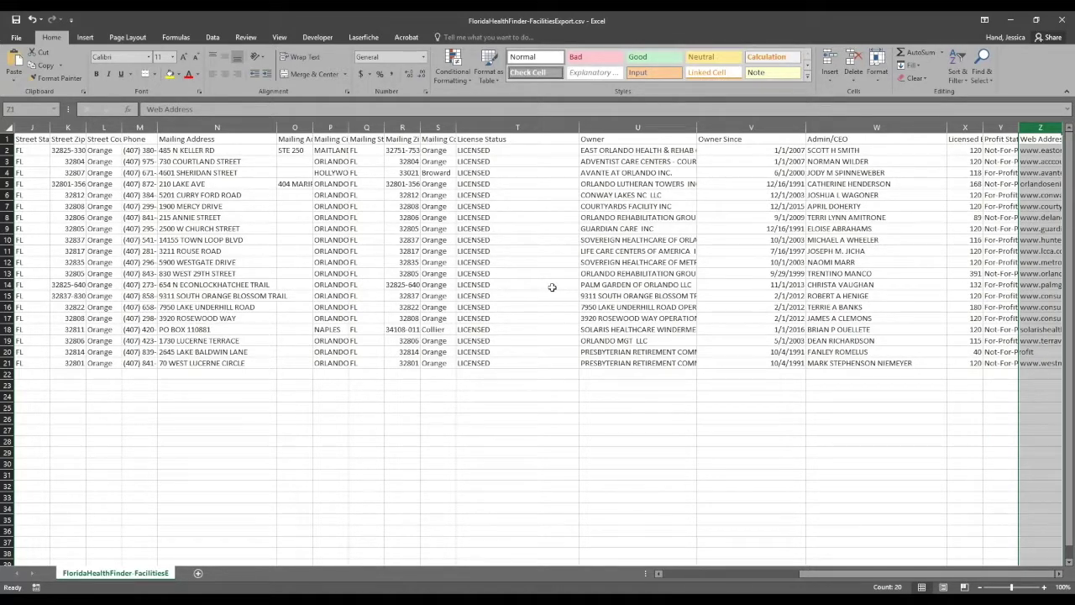
left_click(1061, 19)
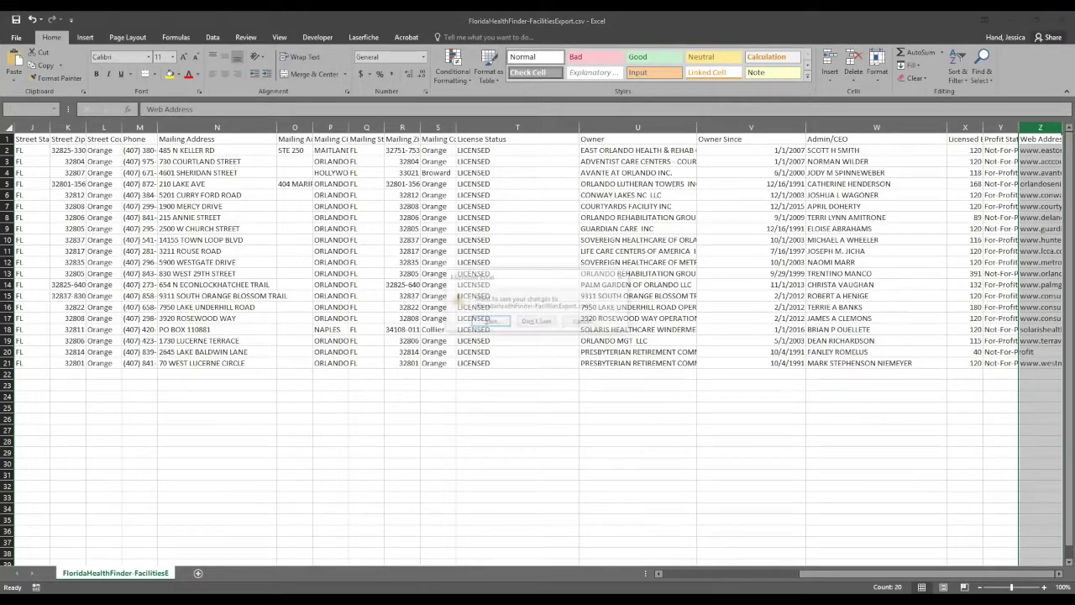
left_click(519, 325)
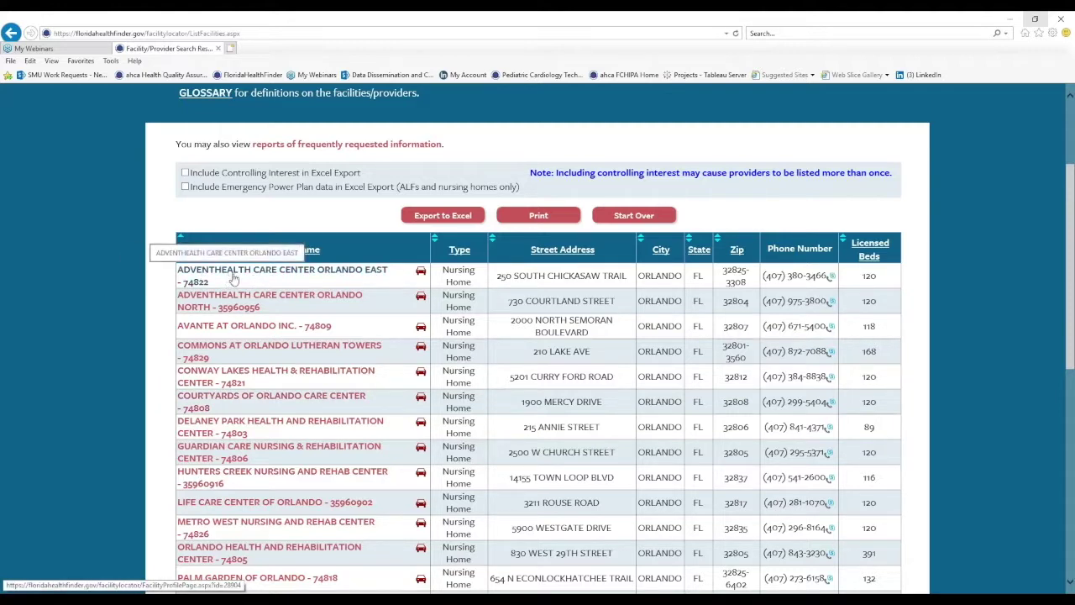
Step: Open the ADVENTHEALTH CARE CENTER ORLANDO EAST profile from the Orlando results list
left_click(238, 277)
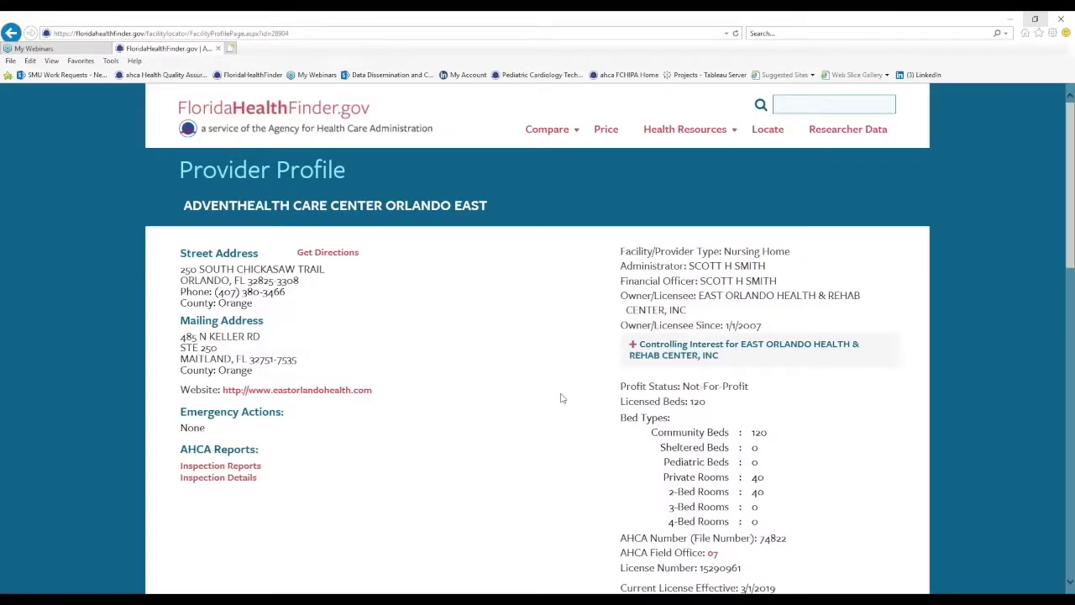
scroll(562, 398, "down", 1)
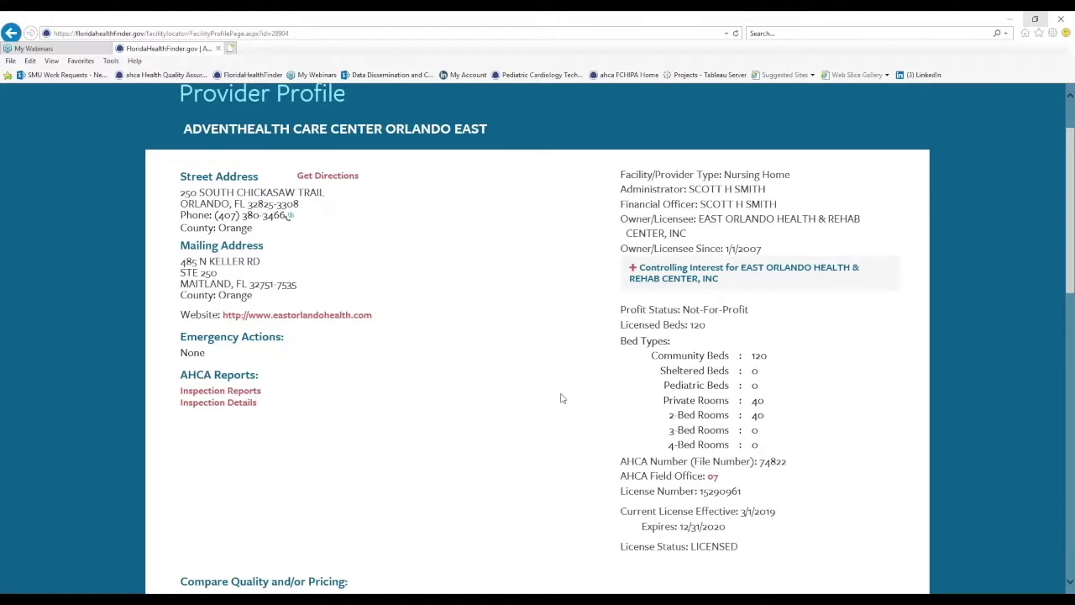
scroll(561, 398, "up", 1)
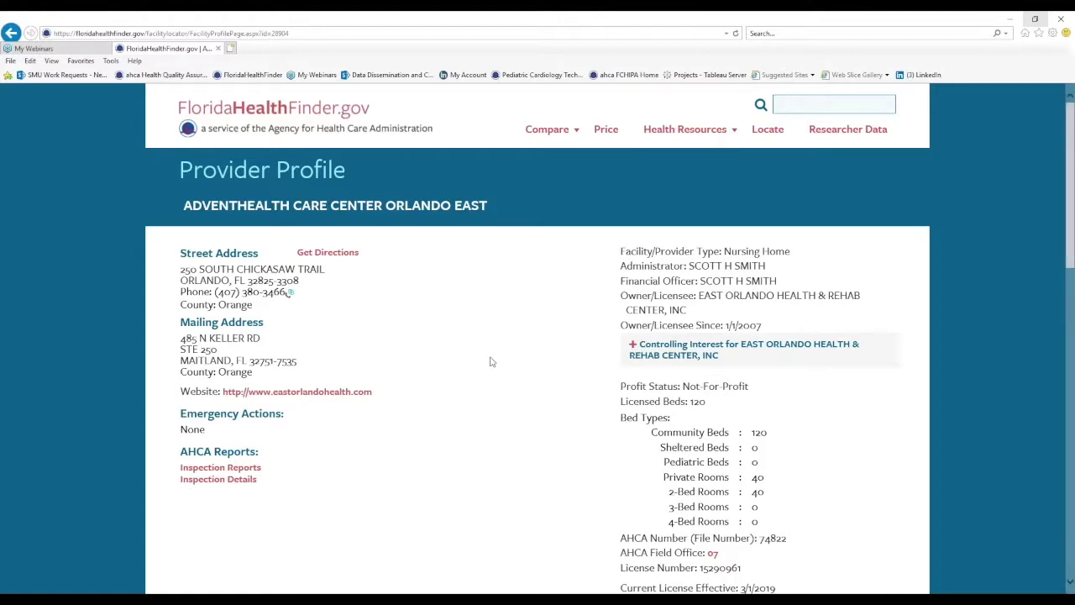
scroll(492, 365, "down", 1)
scroll(493, 365, "up", 1)
scroll(622, 361, "down", 2)
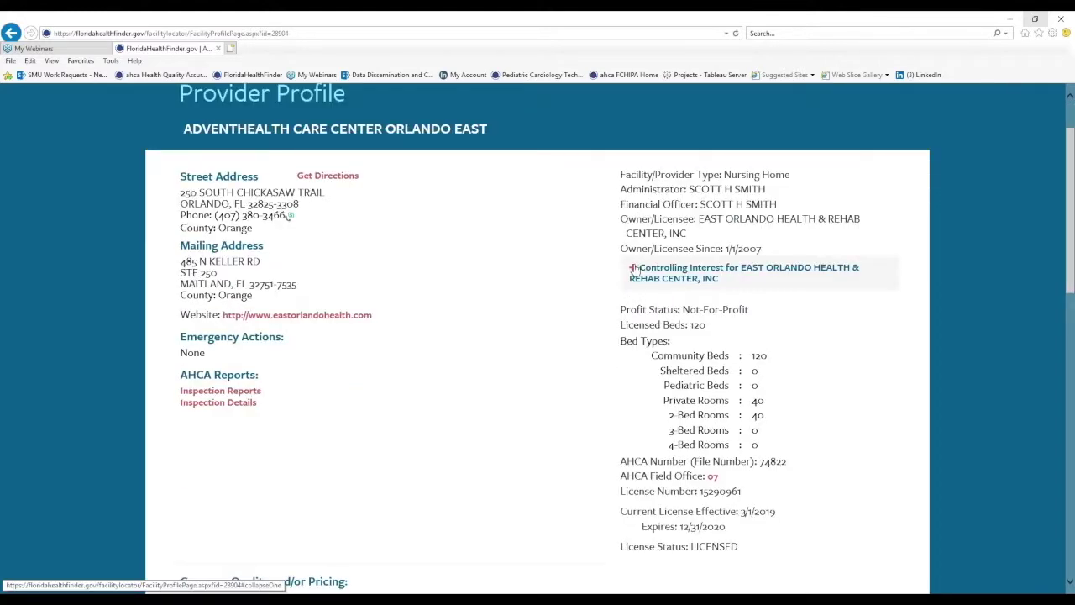
Step: Expand the Controlling Interest table and review the bed types, $260.00 semi-private rate, 87.16% occupancy, license and services
left_click(632, 269)
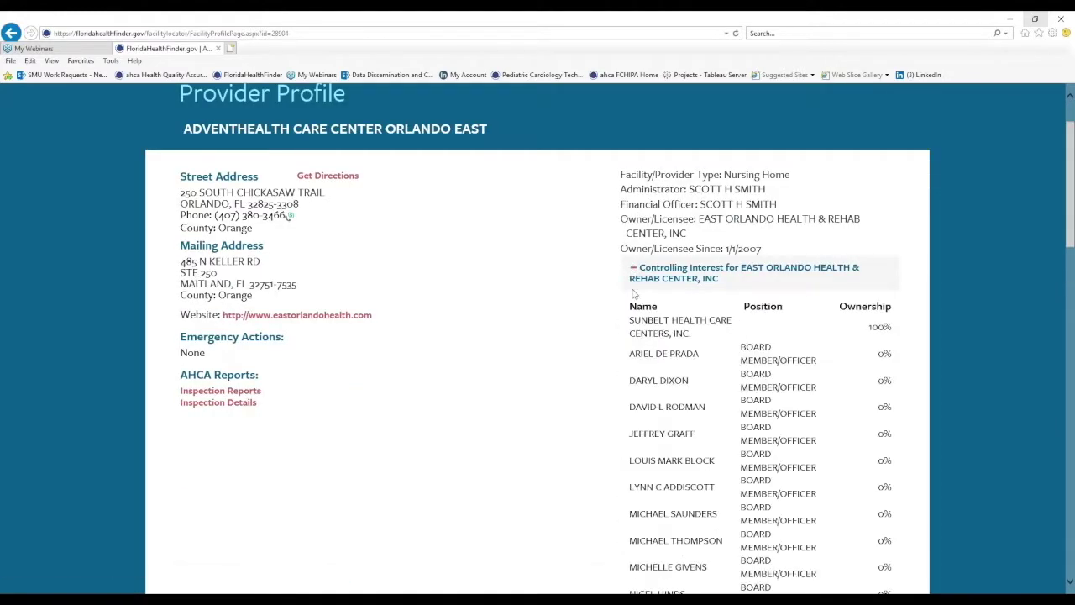
scroll(702, 228, "down", 4)
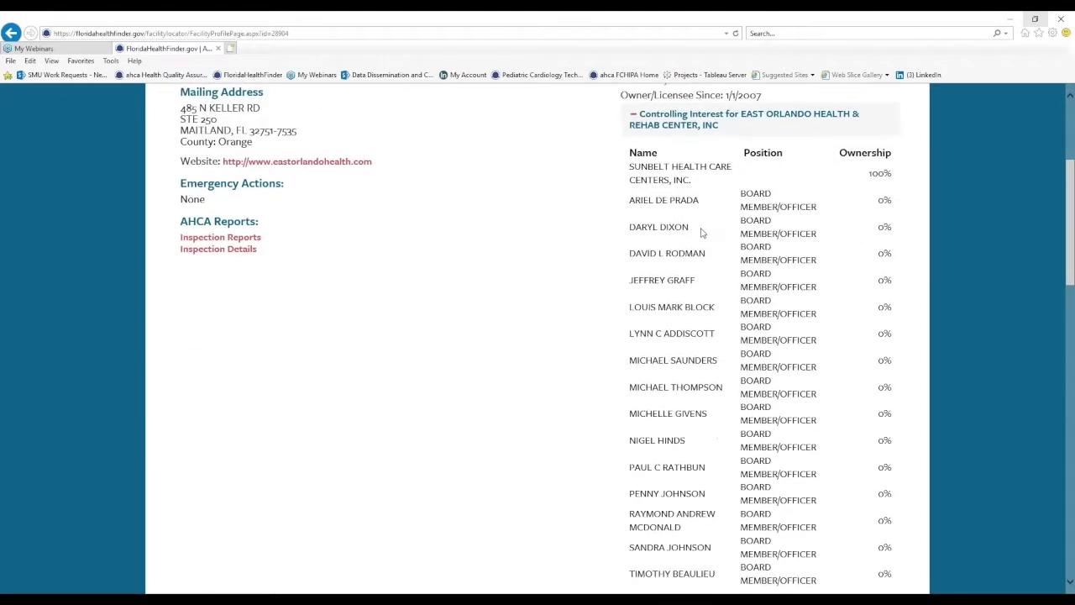
scroll(702, 233, "down", 10)
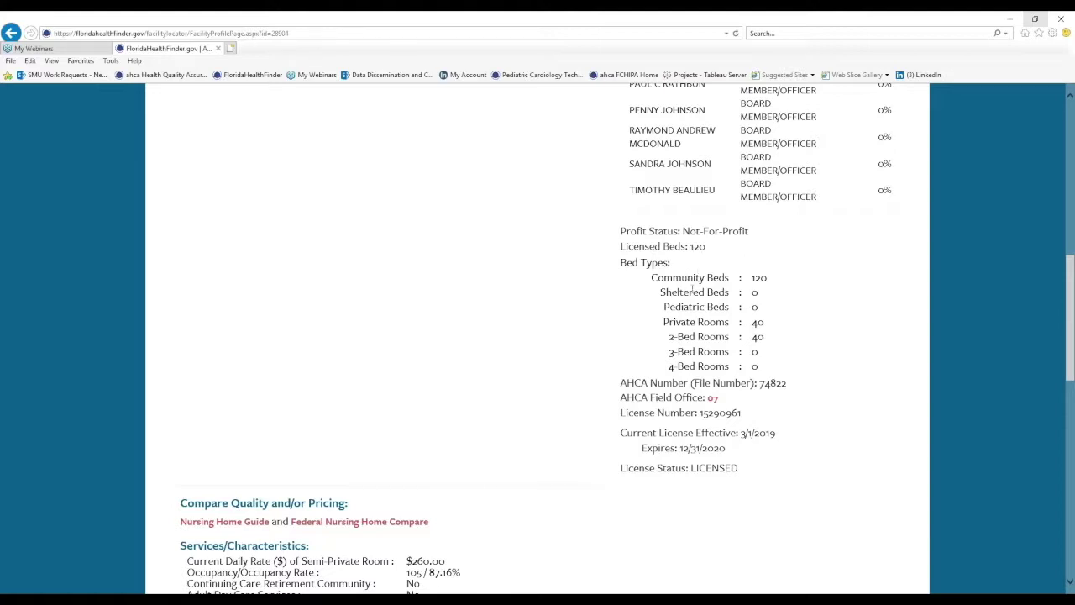
scroll(785, 310, "down", 1)
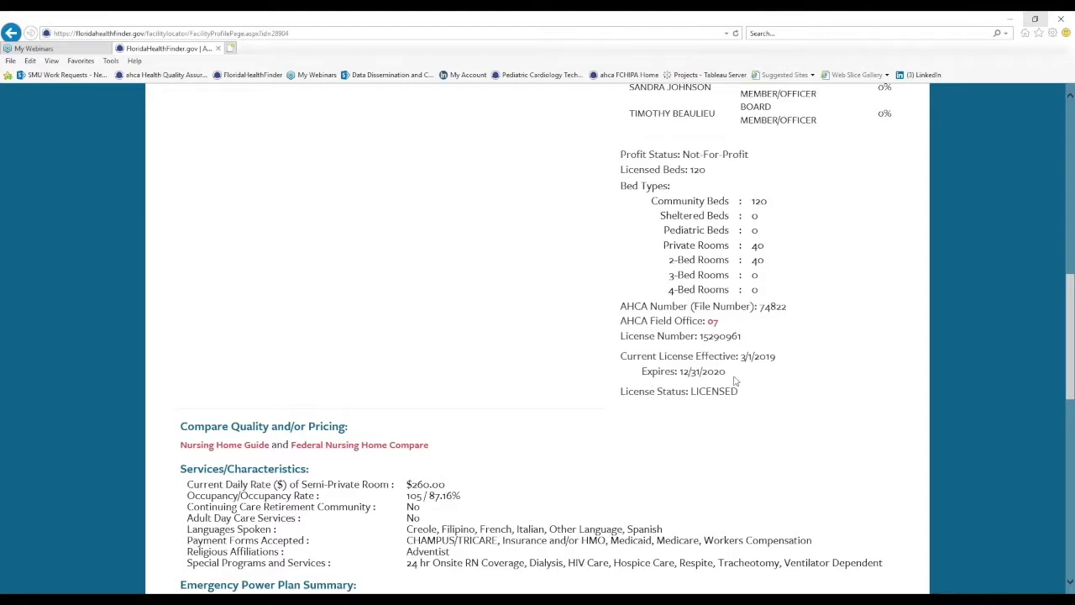
scroll(709, 436, "down", 2)
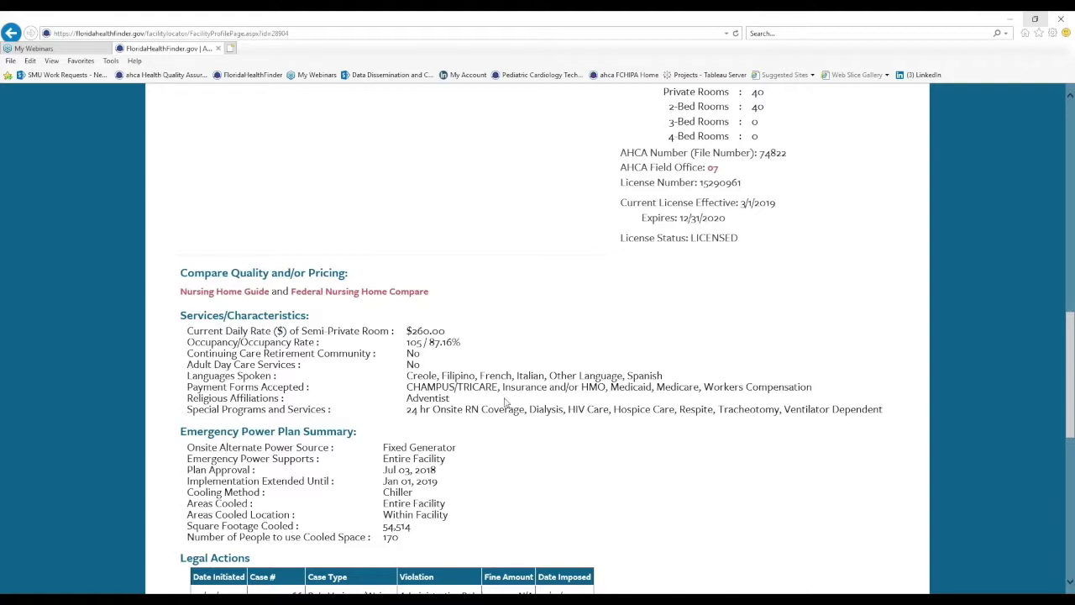
scroll(457, 418, "down", 1)
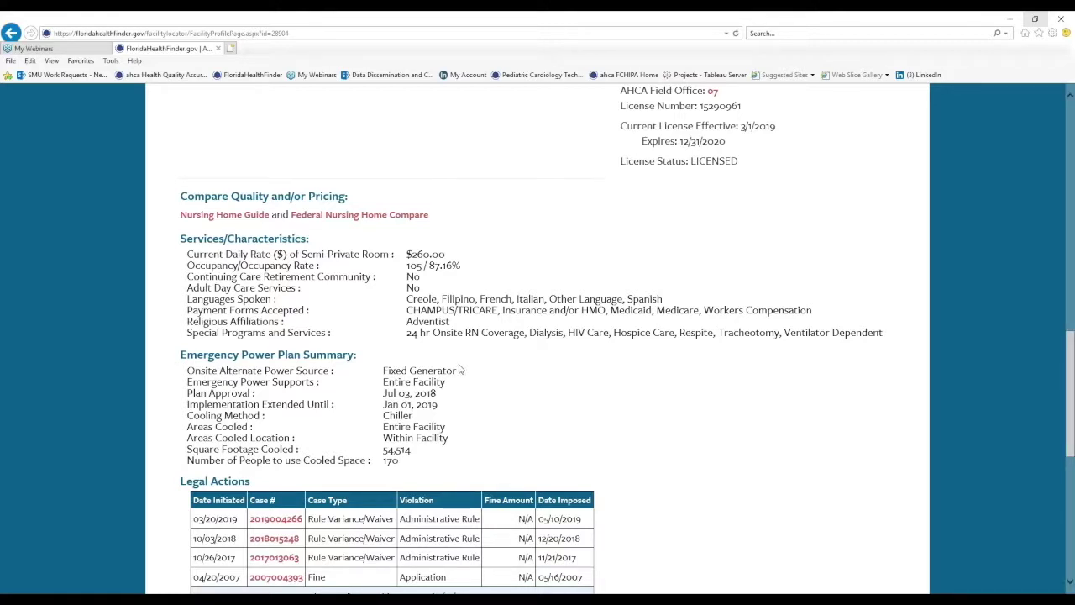
scroll(460, 370, "down", 3)
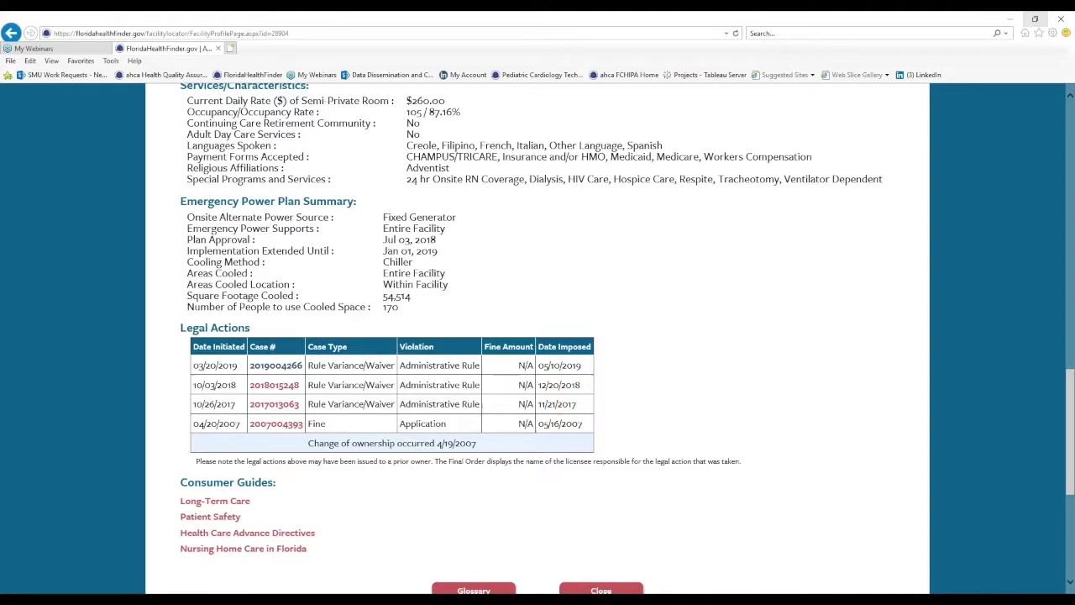
left_click(279, 370)
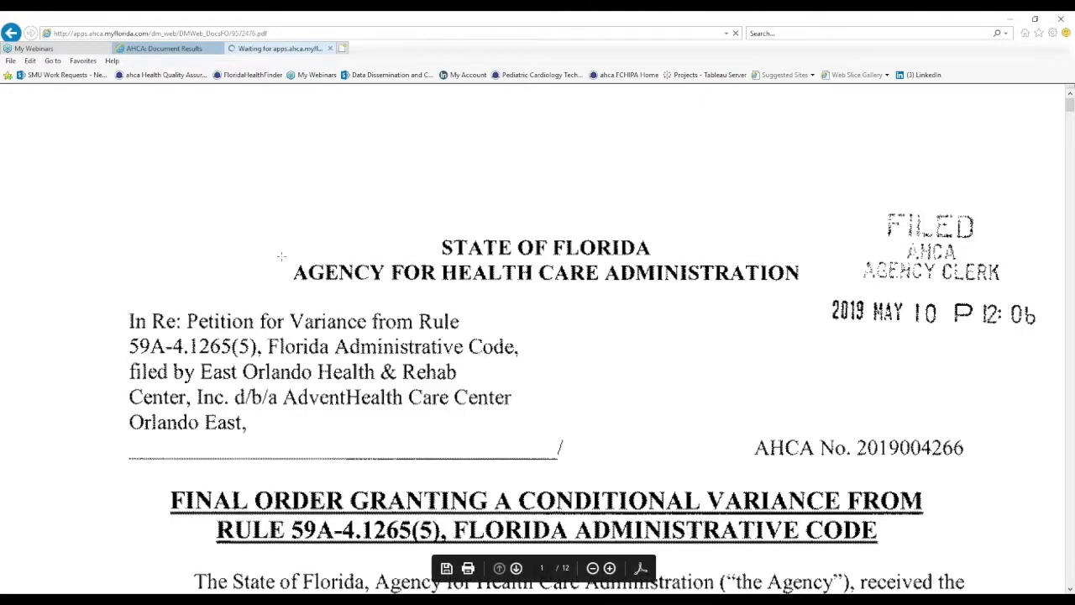
scroll(281, 256, "down", 3)
scroll(288, 269, "up", 3)
scroll(288, 269, "down", 3)
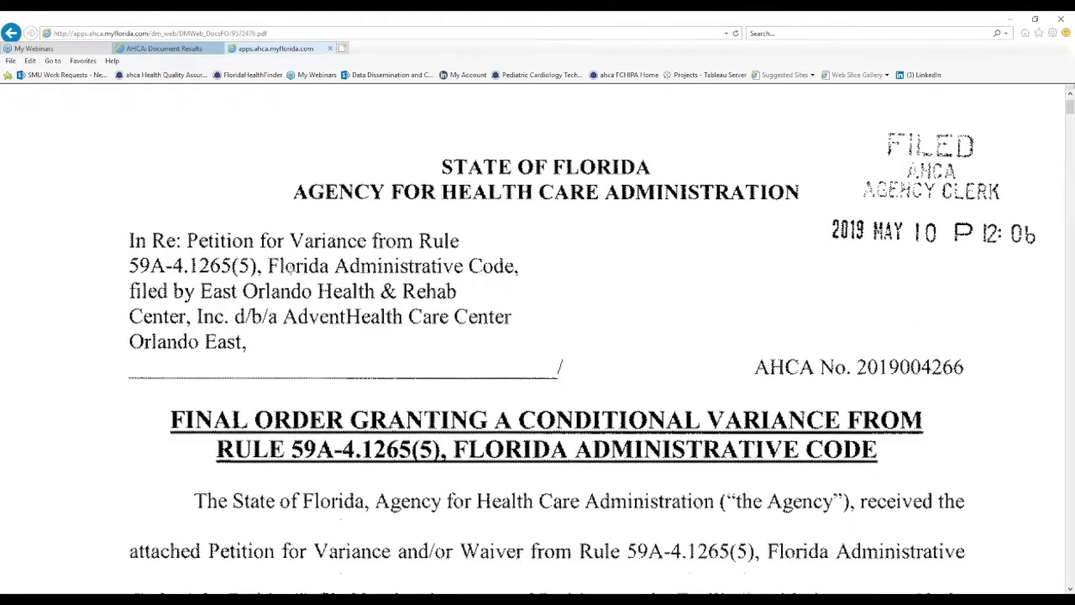
scroll(288, 268, "down", 10)
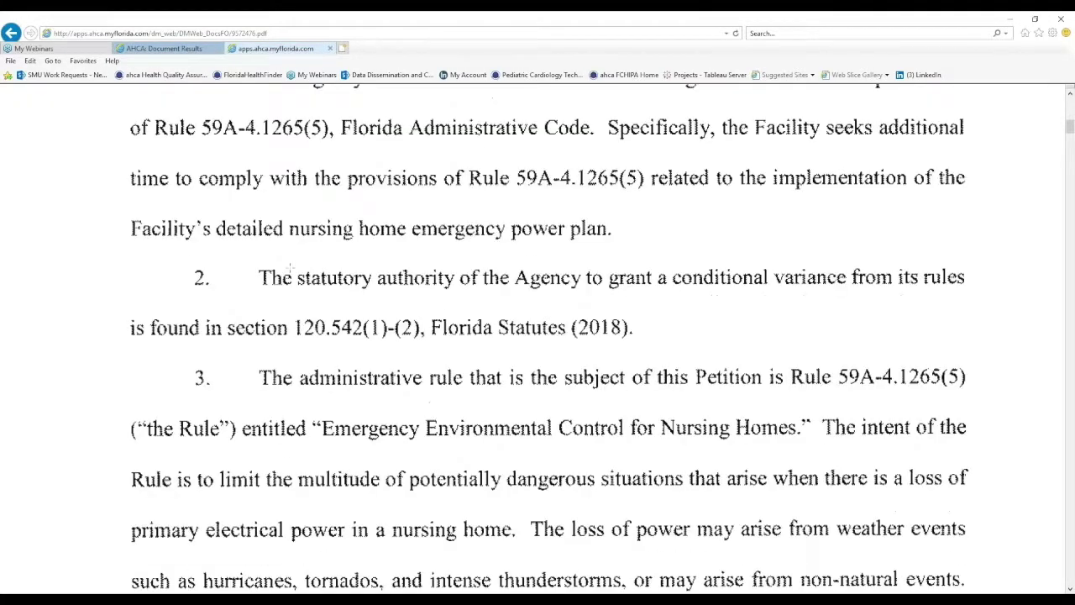
scroll(290, 269, "down", 2)
scroll(290, 270, "up", 5)
scroll(299, 267, "up", 5)
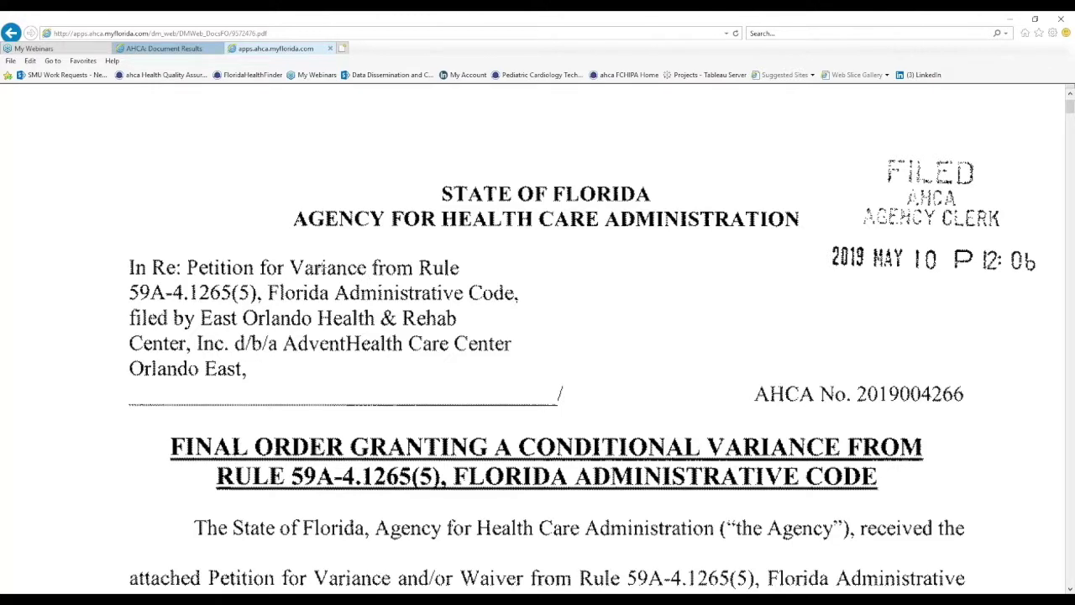
scroll(319, 267, "up", 1)
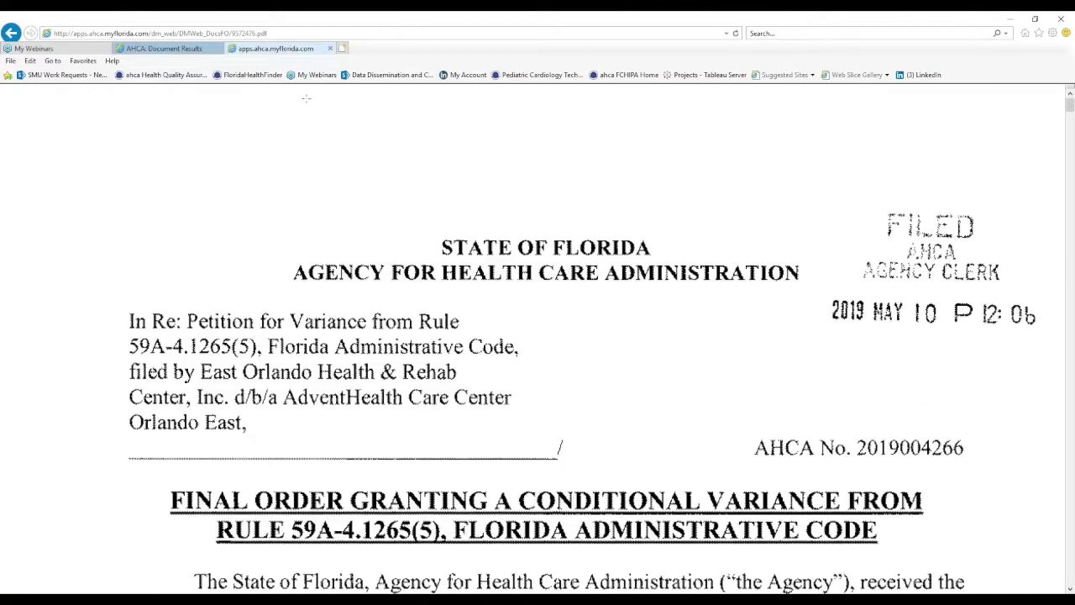
left_click(330, 48)
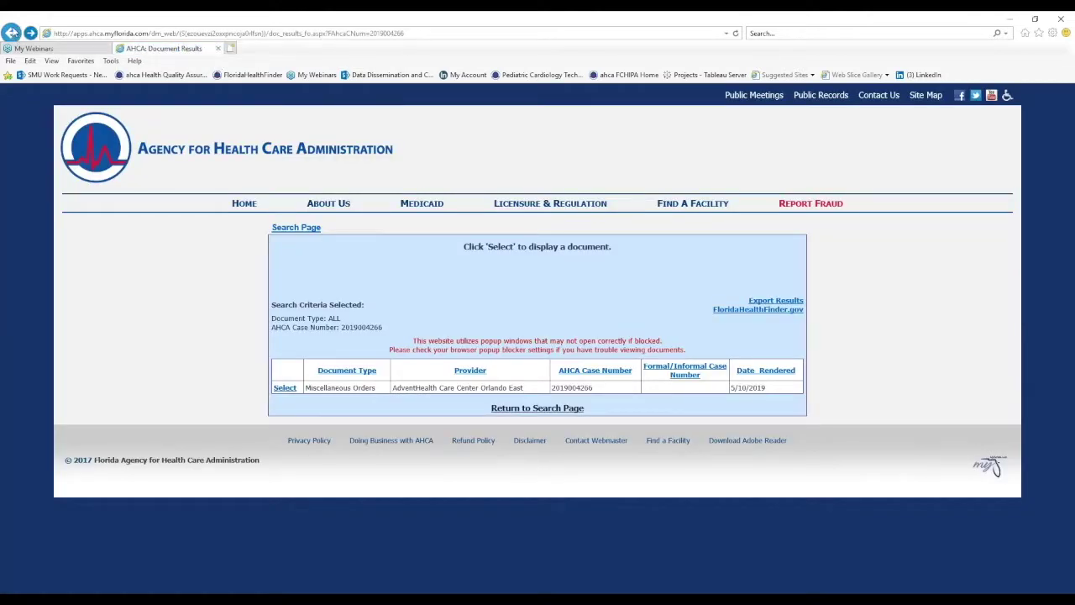
left_click(11, 32)
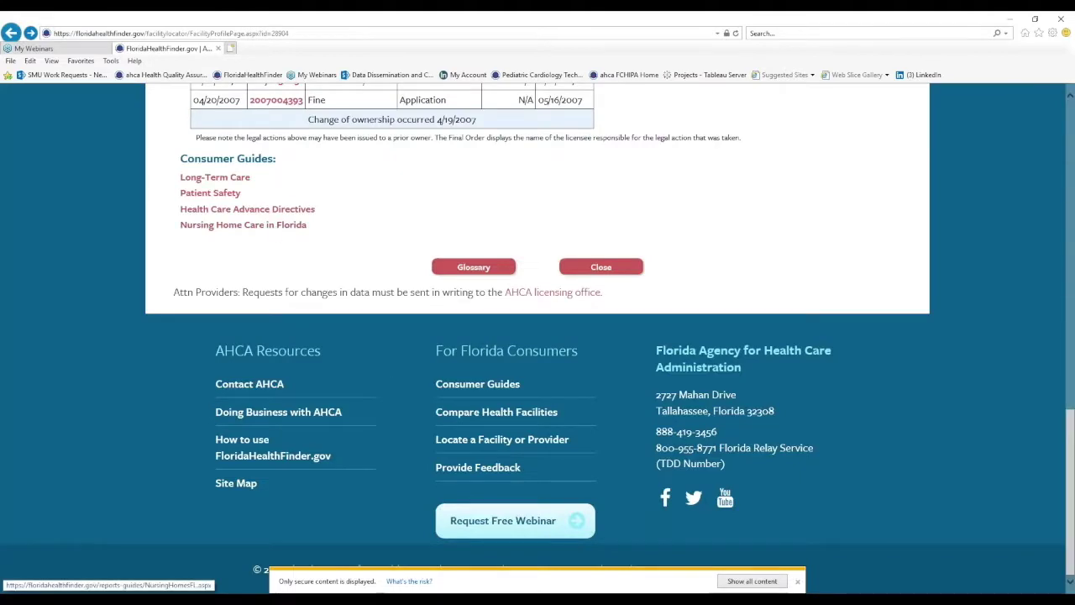
Step: Scroll back to the top of the provider profile and open the AHCA Inspection Reports
scroll(277, 233, "up", 4)
scroll(277, 233, "down", 1)
scroll(282, 472, "down", 2)
scroll(282, 472, "up", 3)
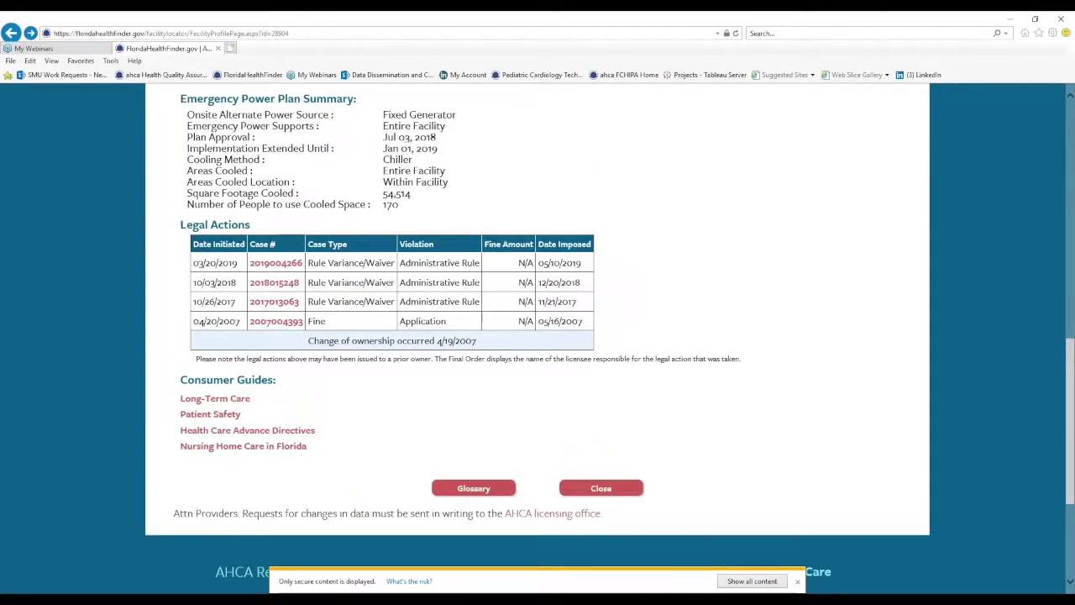
scroll(283, 473, "up", 5)
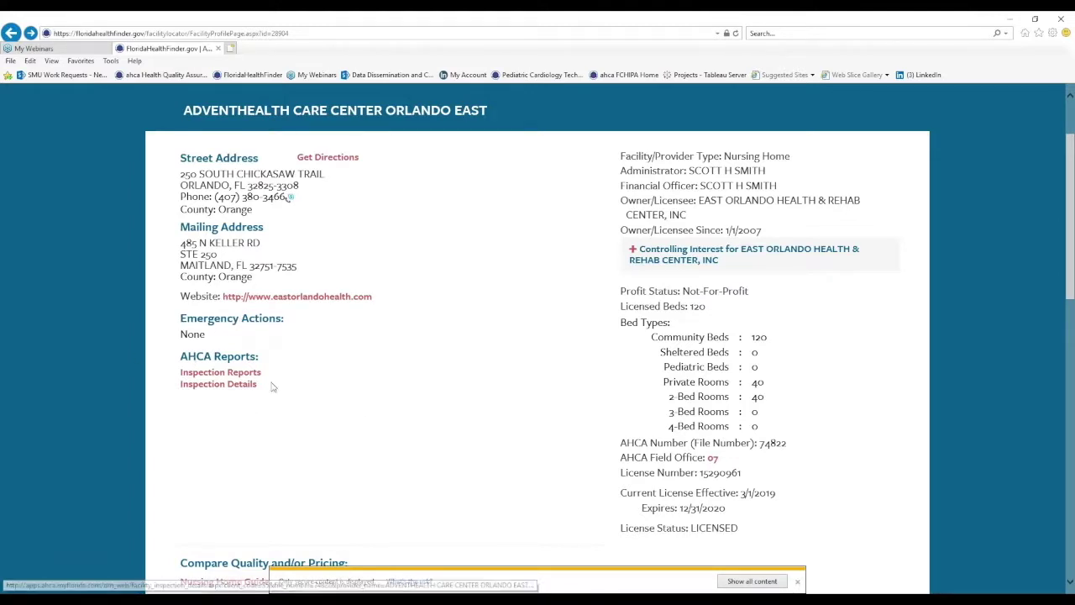
left_click(223, 376)
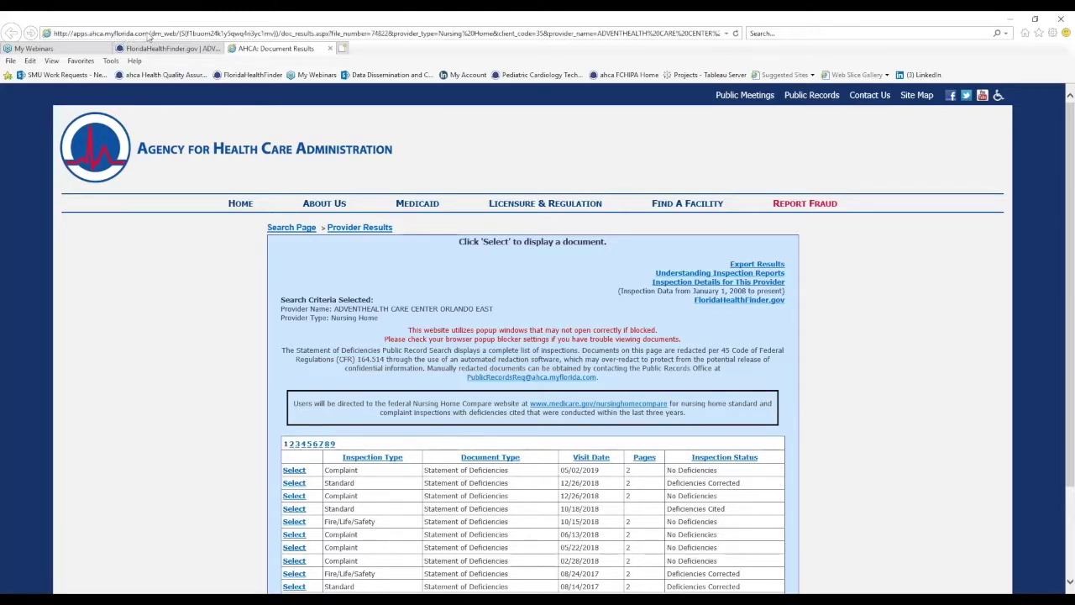
Step: Open the 05/02/2019 complaint Statement of Deficiencies, confirm it lists no deficiencies, and close it
scroll(228, 285, "down", 3)
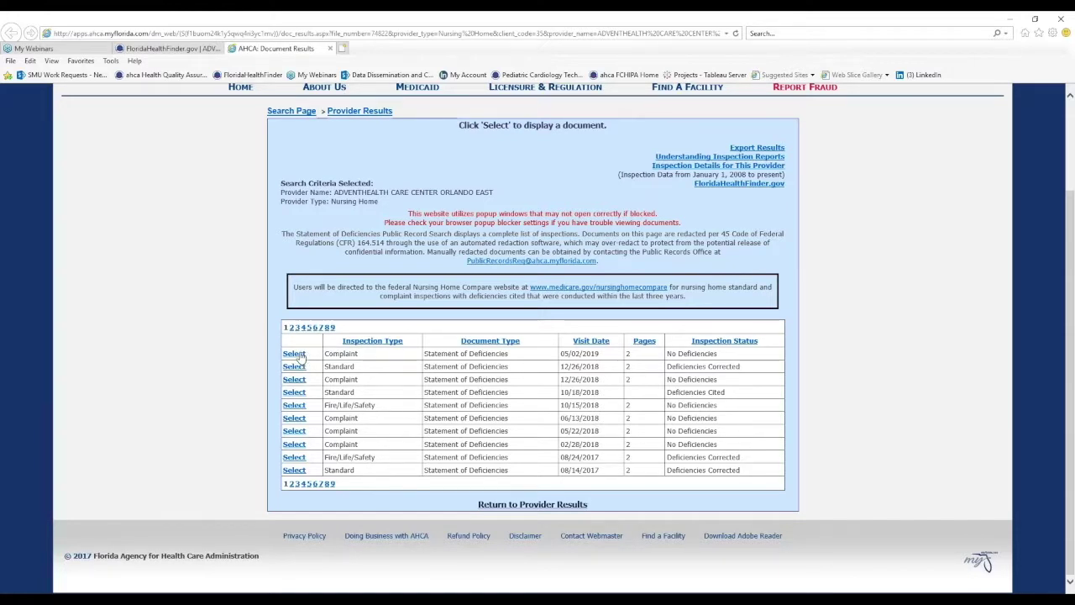
left_click(295, 354)
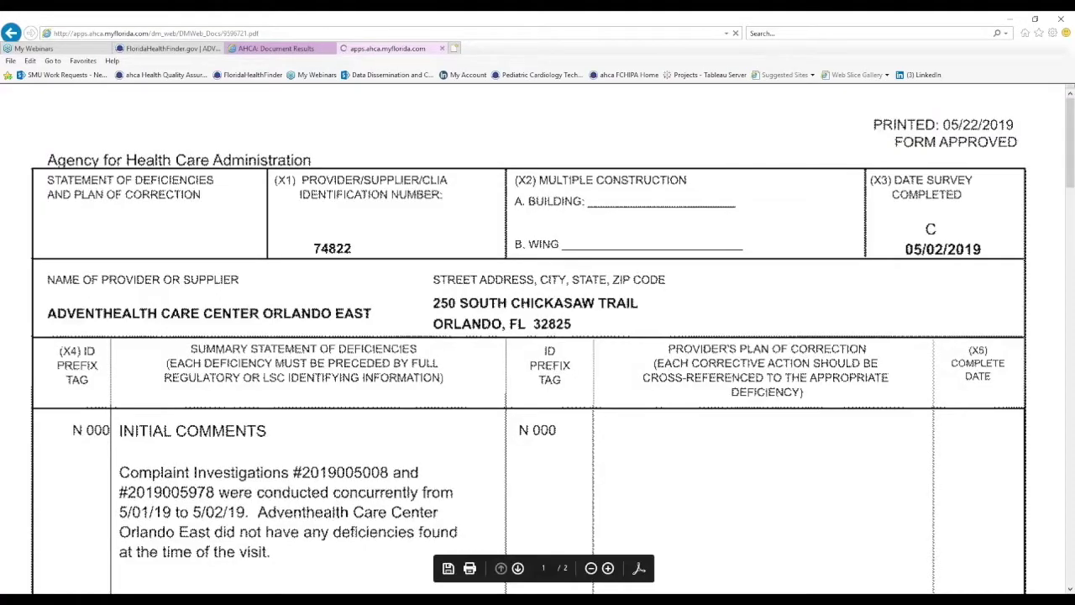
scroll(312, 320, "down", 2)
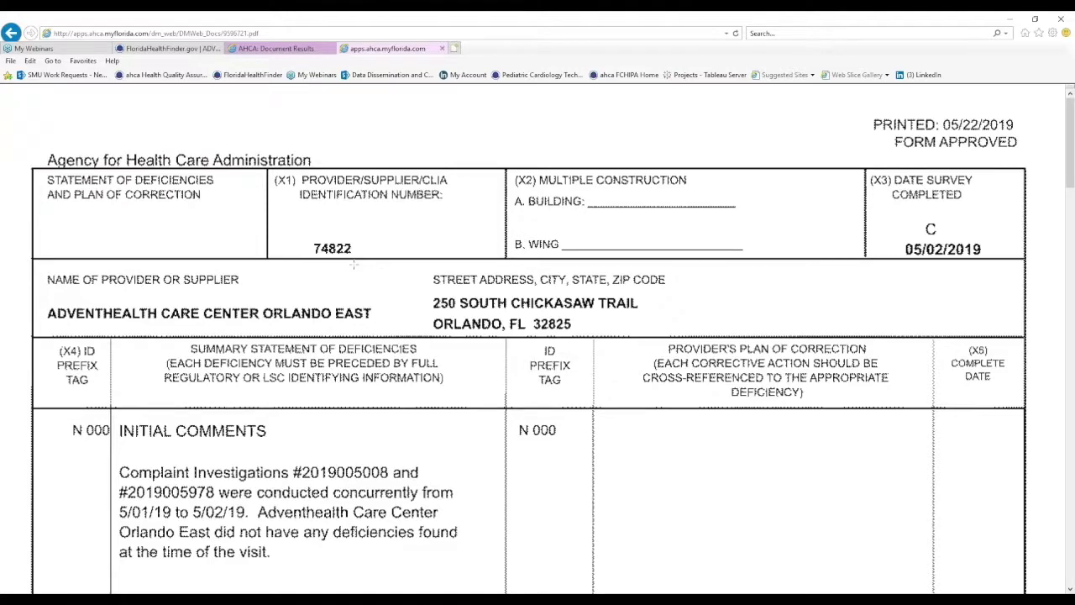
scroll(355, 264, "down", 4)
scroll(354, 264, "up", 2)
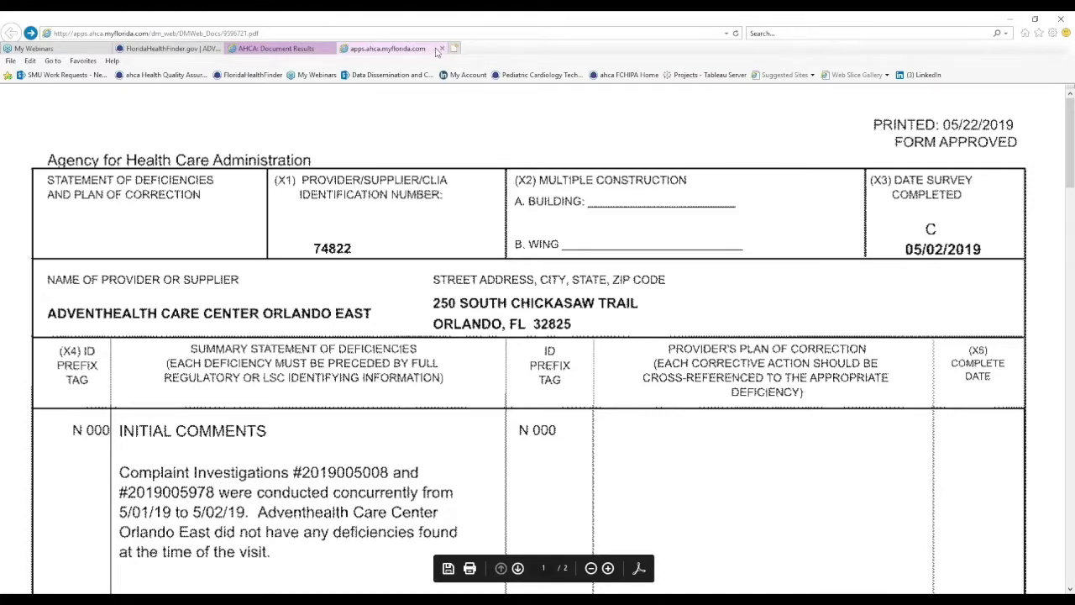
left_click(442, 48)
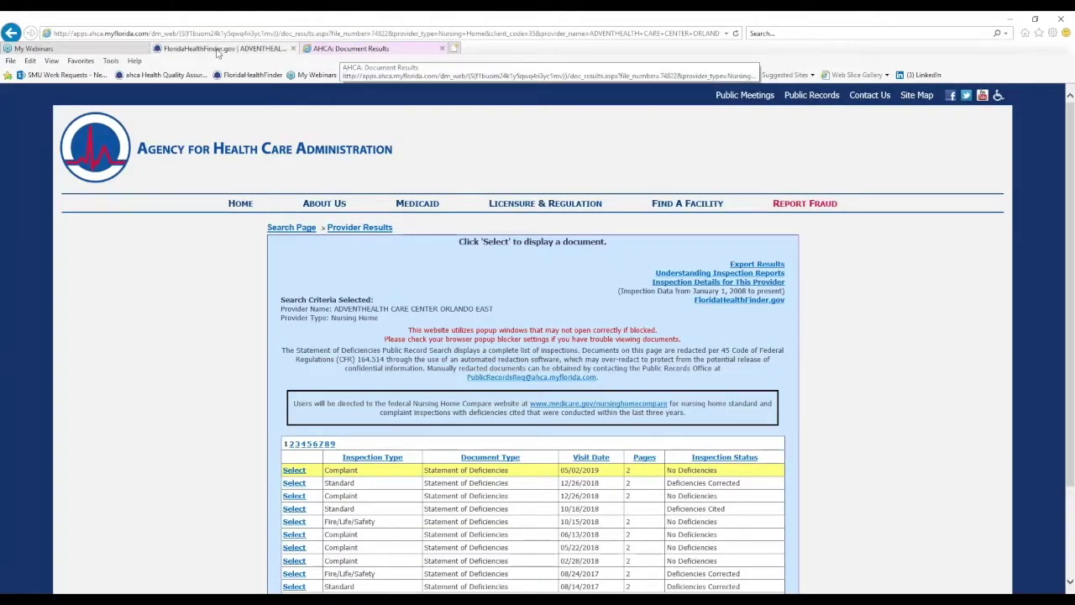
Step: Close the AHCA Document Results tab and return to the FloridaHealthFinder.gov home page via its logo
left_click(444, 48)
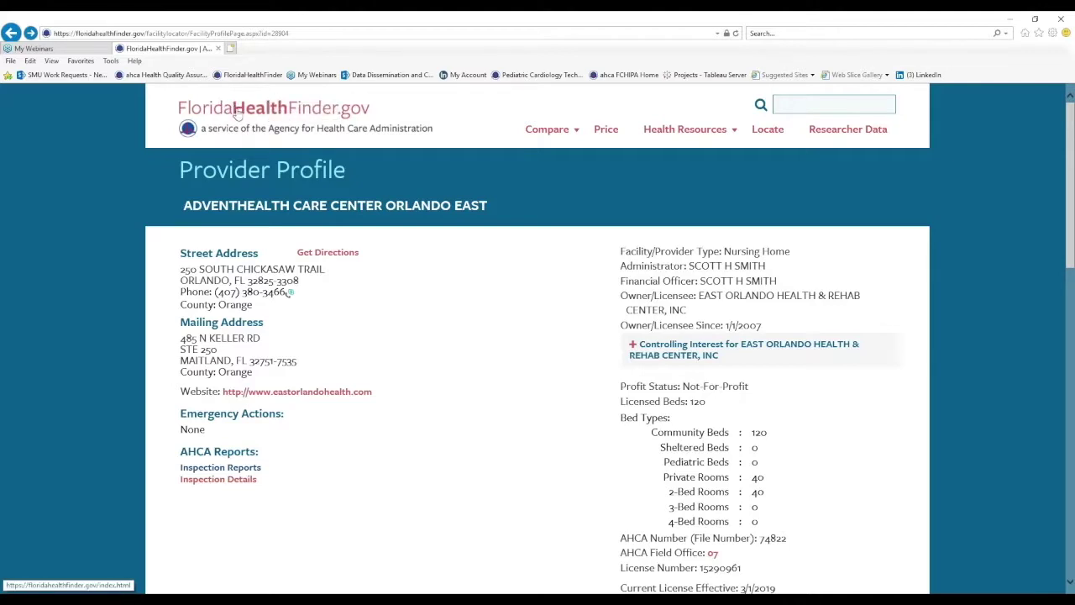
left_click(238, 116)
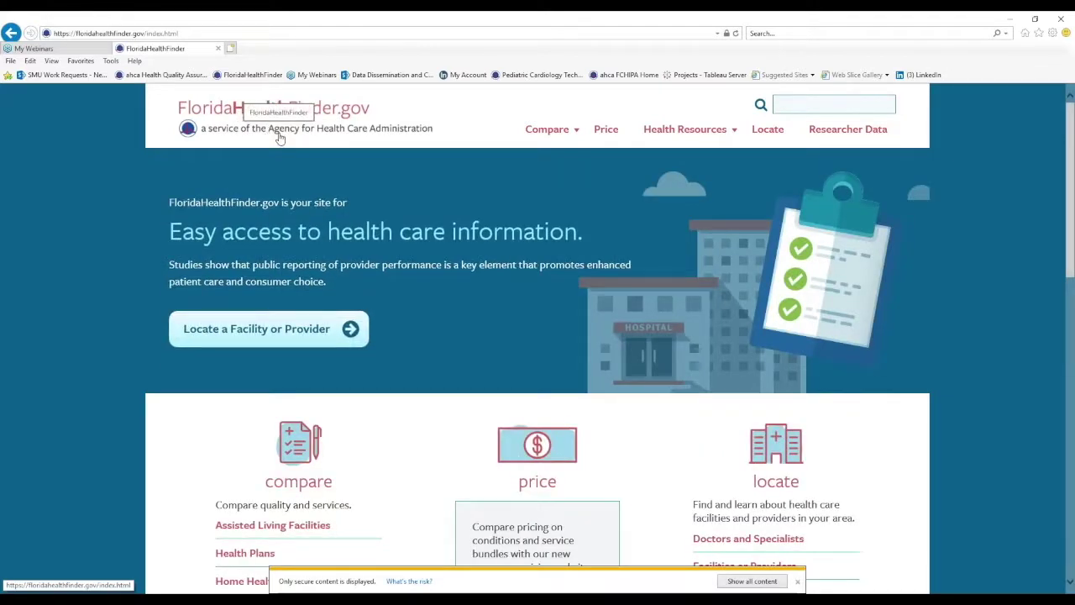